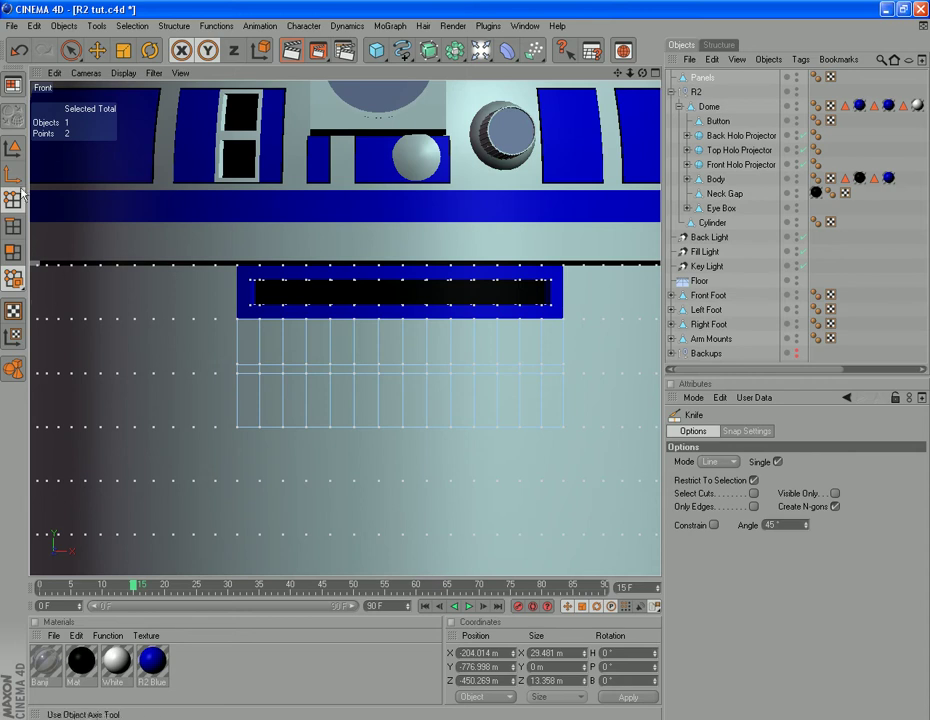
Select all points of the body mesh and run Optimize on them.
click(132, 26)
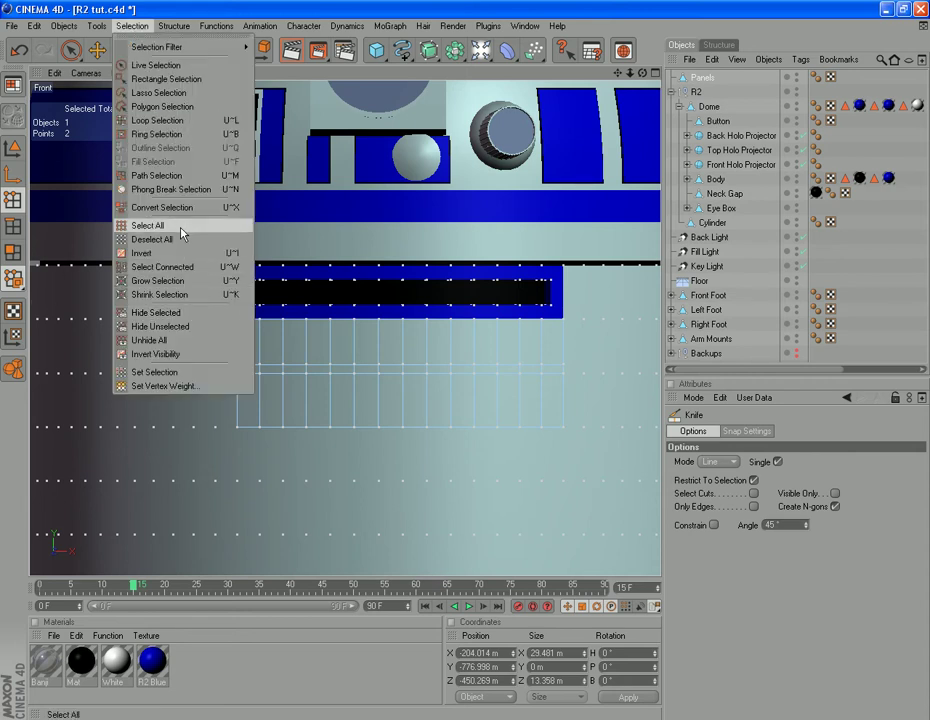
click(150, 225)
right_click(218, 406)
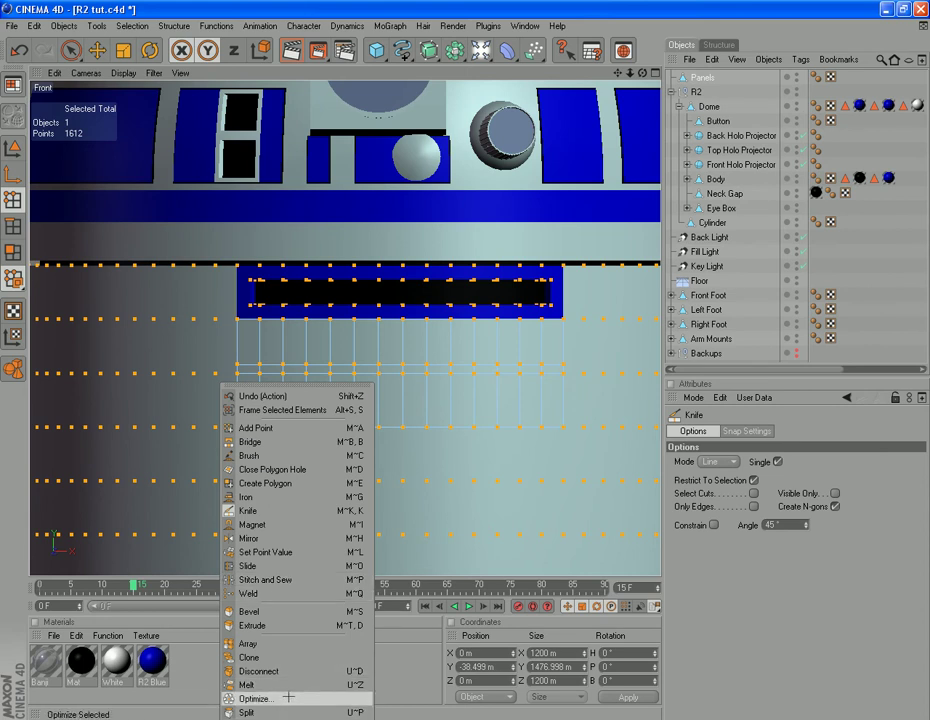
click(250, 698)
click(268, 707)
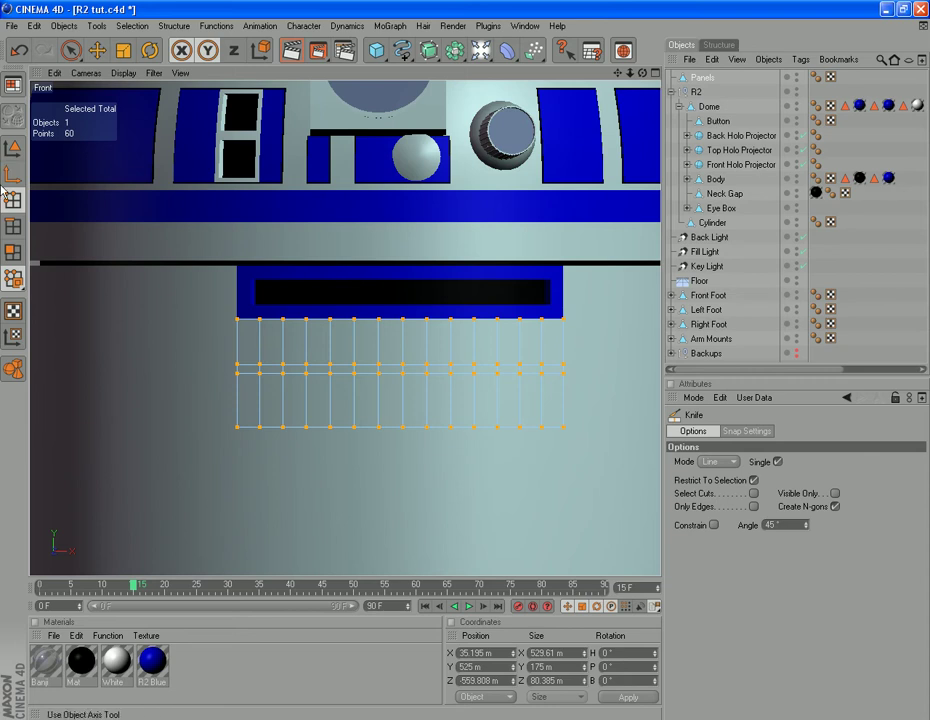
Use the Slide tool to narrow the upper band's two leftmost columns by moving their first- and second-row points towards each other.
click(70, 50)
click(237, 319)
right_click(266, 400)
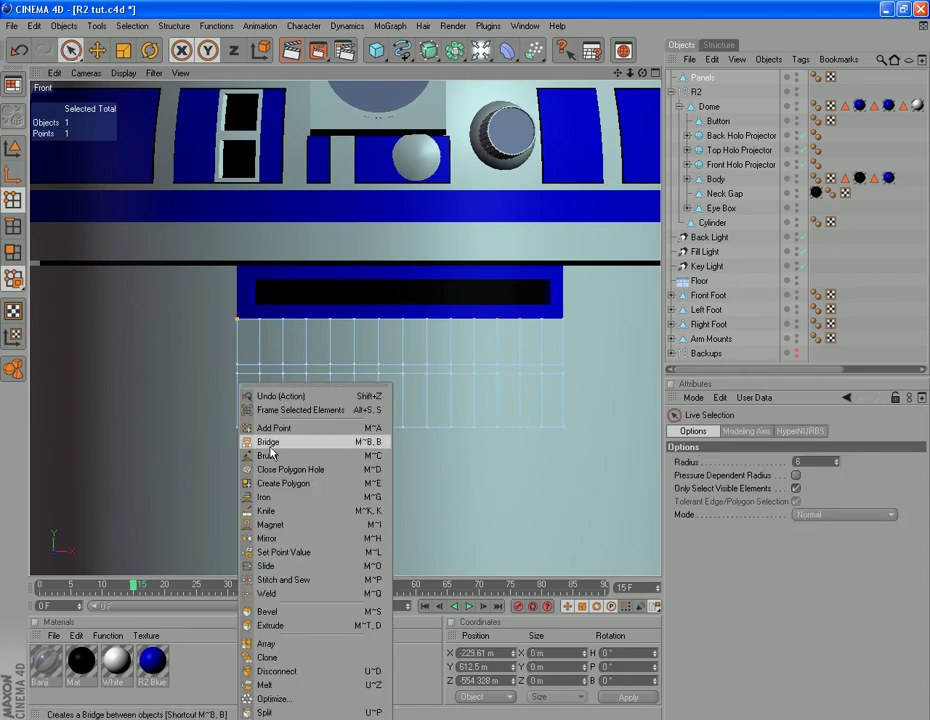
click(286, 575)
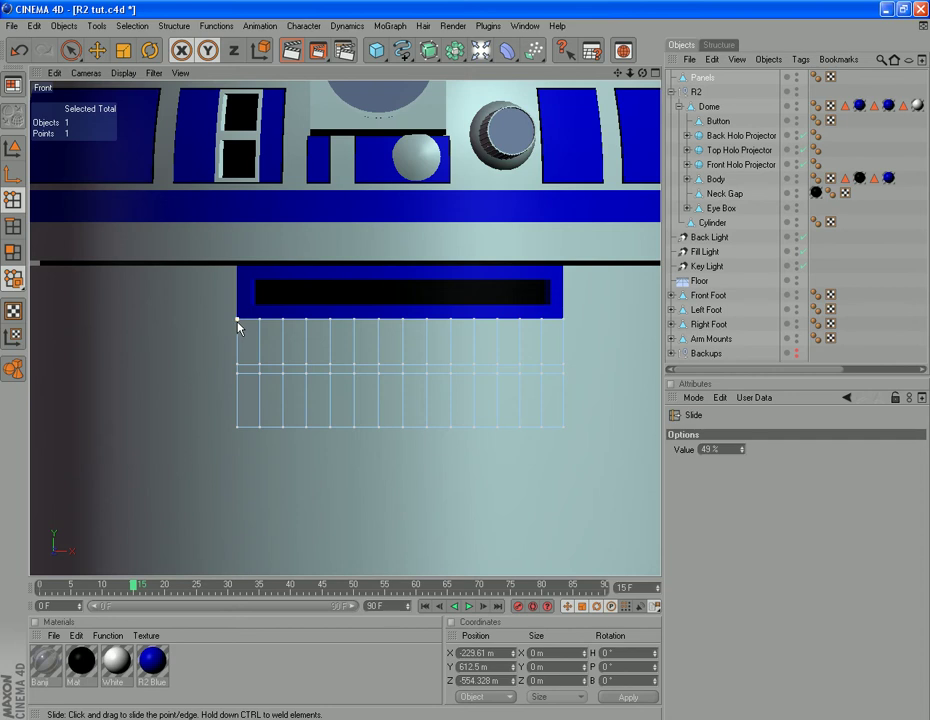
drag(240, 327, 239, 359)
drag(262, 332, 262, 360)
Slide the remaining top-row points down by varying amounts to open a gap below the blue panel.
click(285, 325)
drag(285, 325, 308, 331)
drag(355, 324, 356, 332)
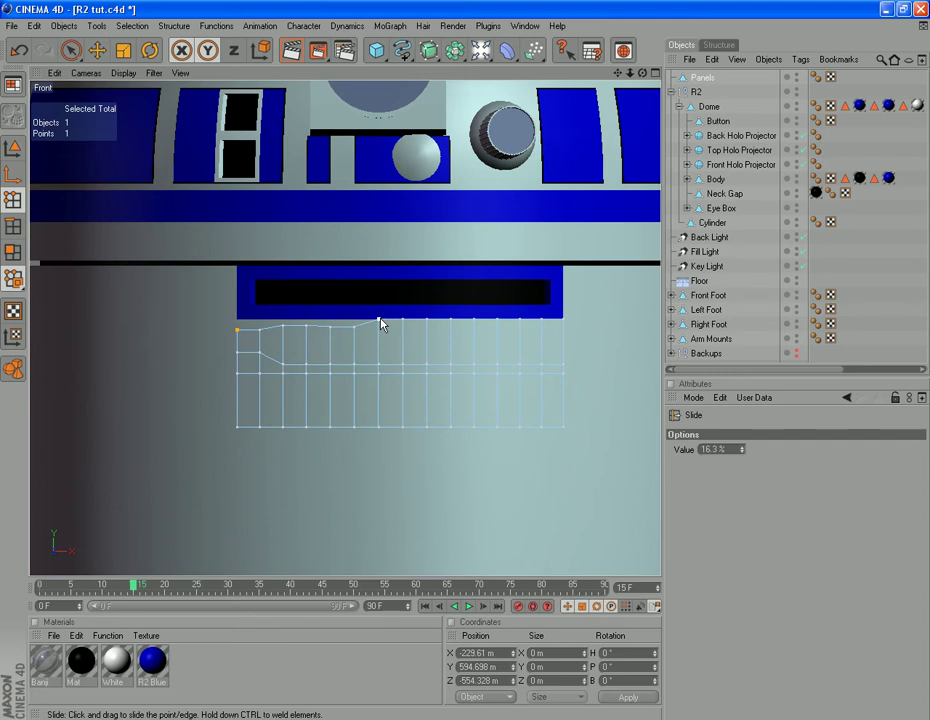
drag(380, 337, 451, 333)
drag(453, 322, 563, 327)
Narrow the upper band at the sixth, seventh and ninth columns by sliding their first- and second-row points closer together.
drag(260, 338, 285, 346)
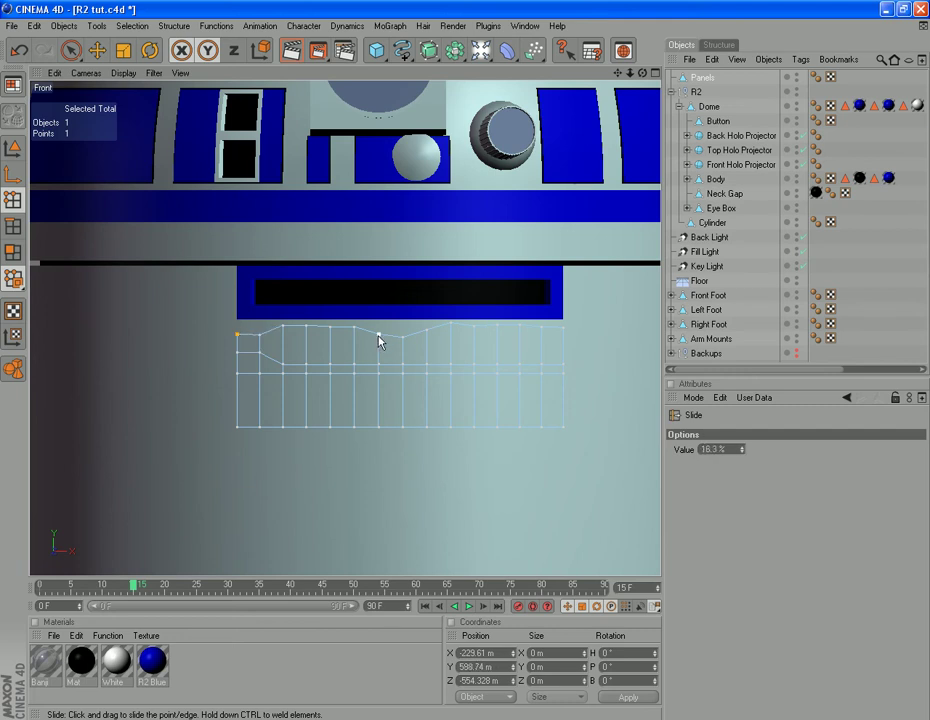
drag(380, 342, 381, 343)
drag(377, 353, 405, 363)
drag(449, 324, 449, 350)
drag(476, 333, 548, 334)
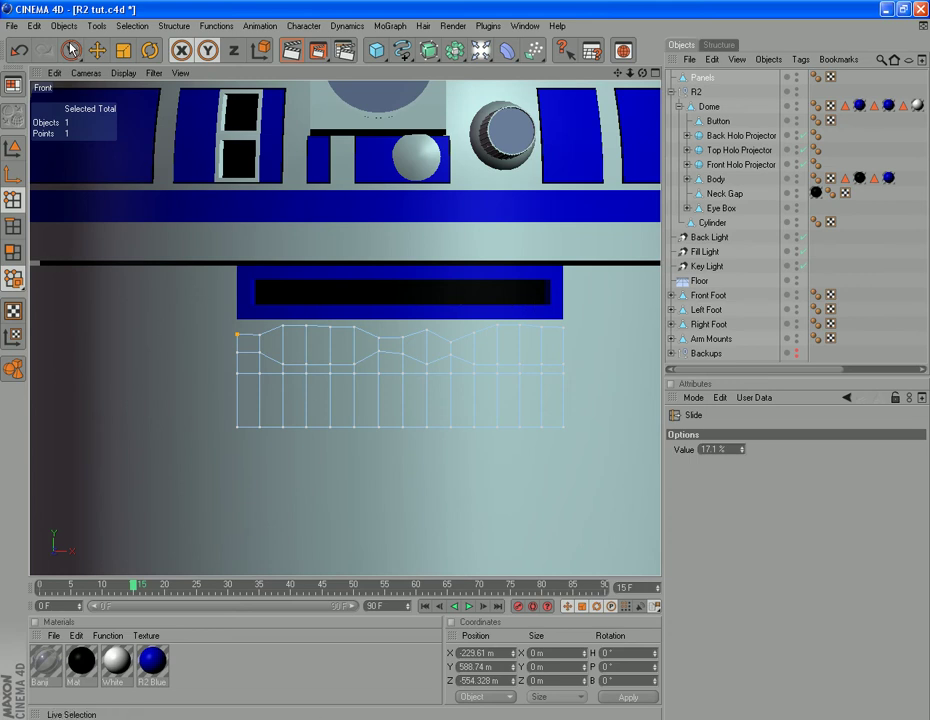
Level the eight highest top-row points of the upper band by setting their Y size to 0 m.
click(70, 50)
mouse_move(283, 327)
mouse_down()
mouse_move(573, 330)
mouse_move(565, 332)
mouse_up()
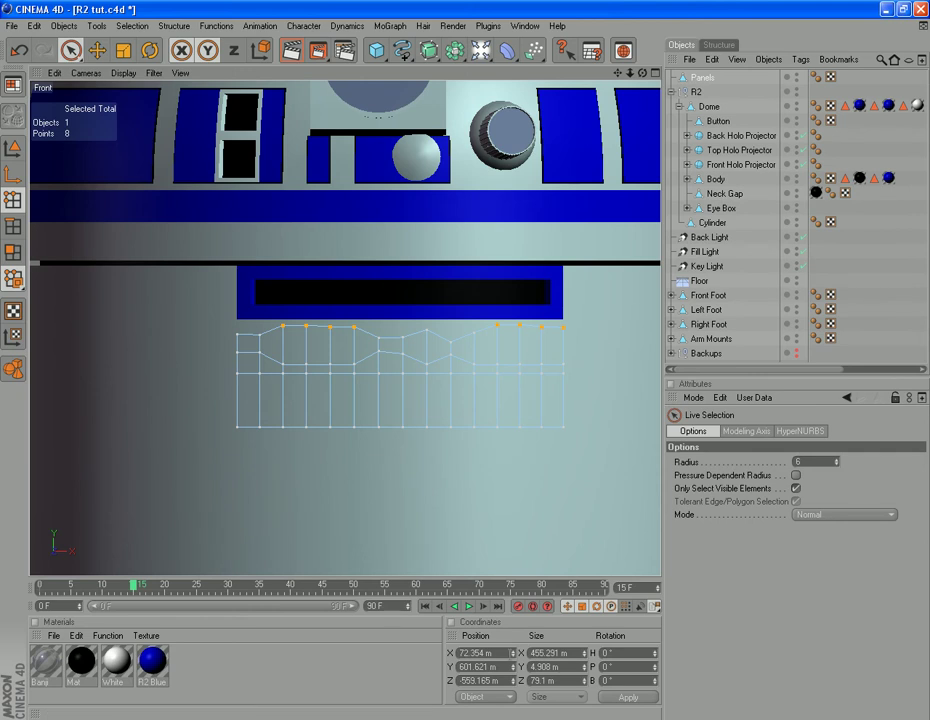
drag(555, 666, 531, 666)
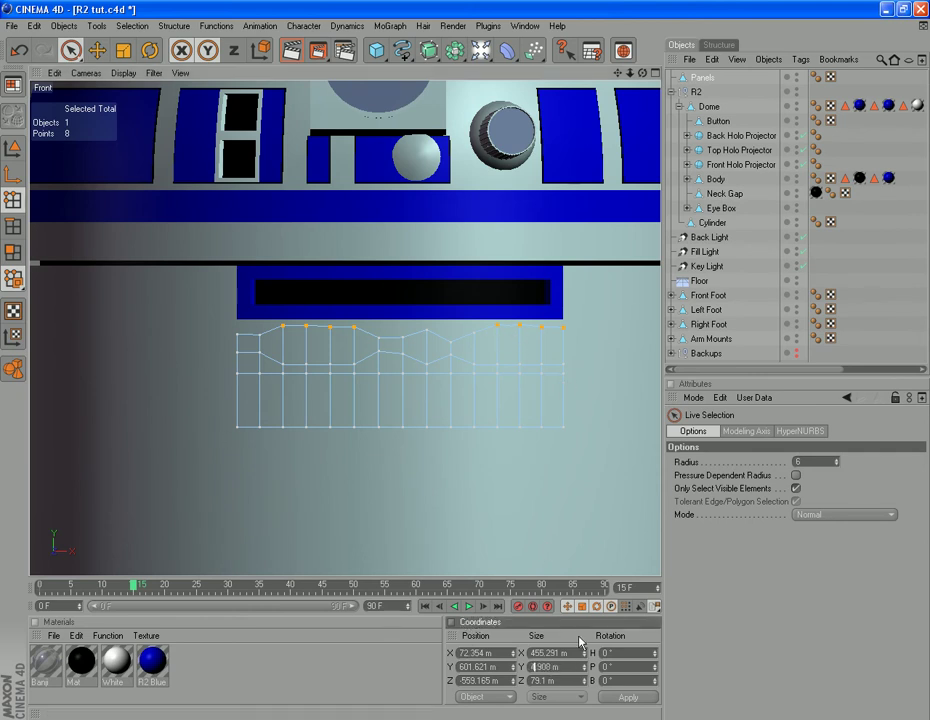
click(617, 698)
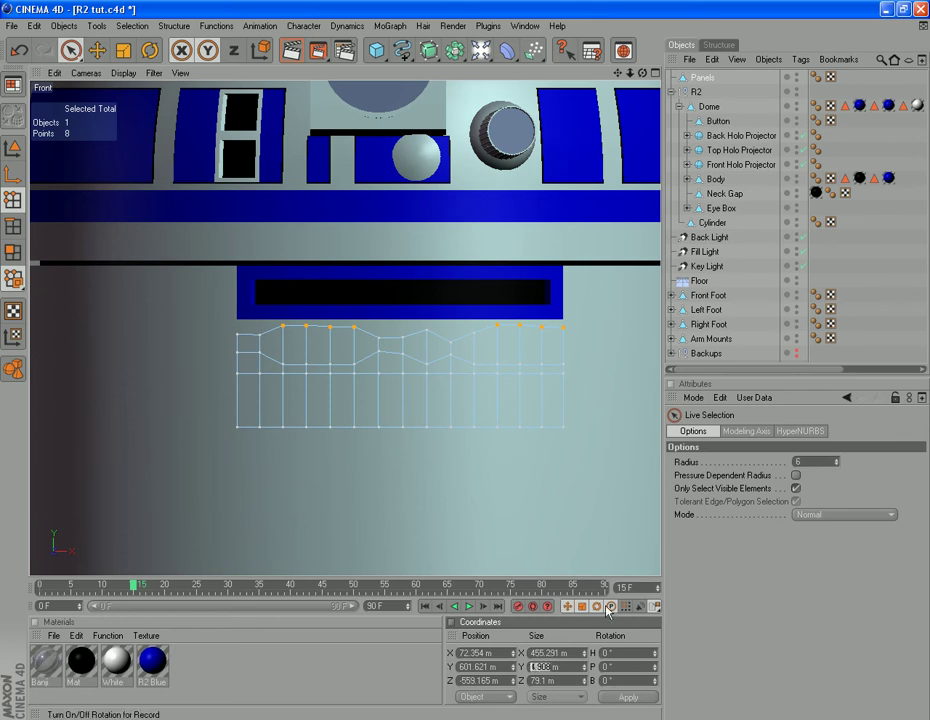
click(628, 697)
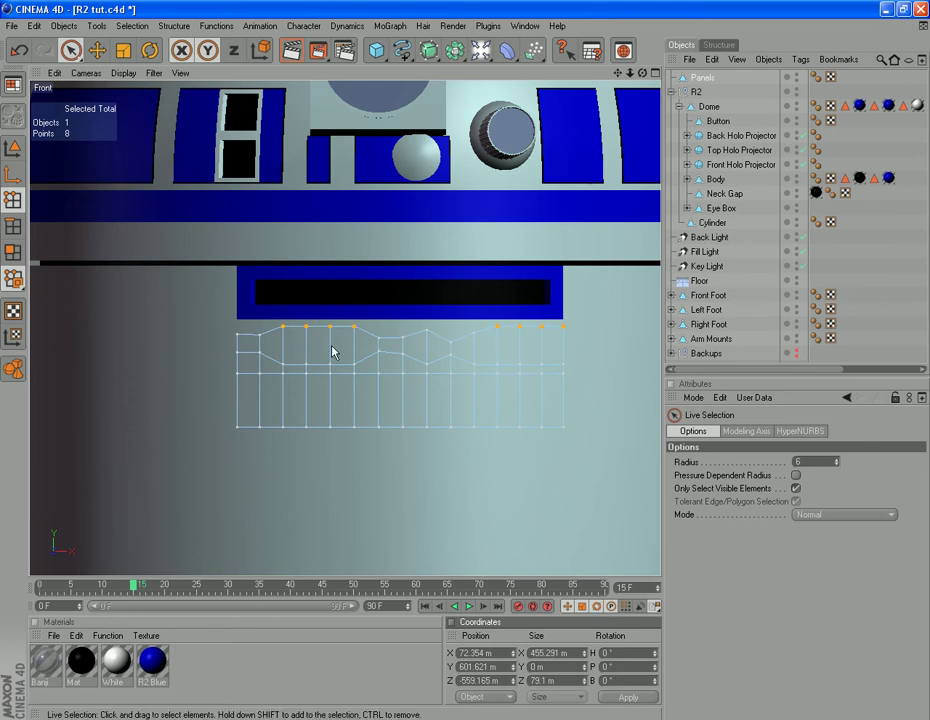
Level the top-row points of the five narrowed columns (first, second, sixth, seventh and ninth) by setting their Y size to 0.
click(237, 338)
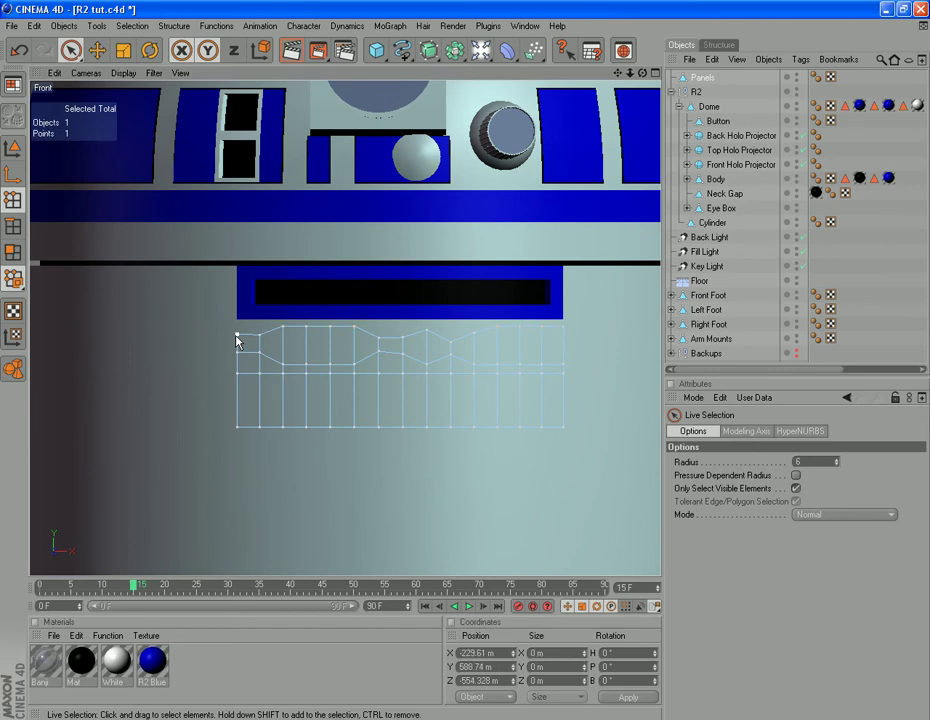
shift+click(261, 336)
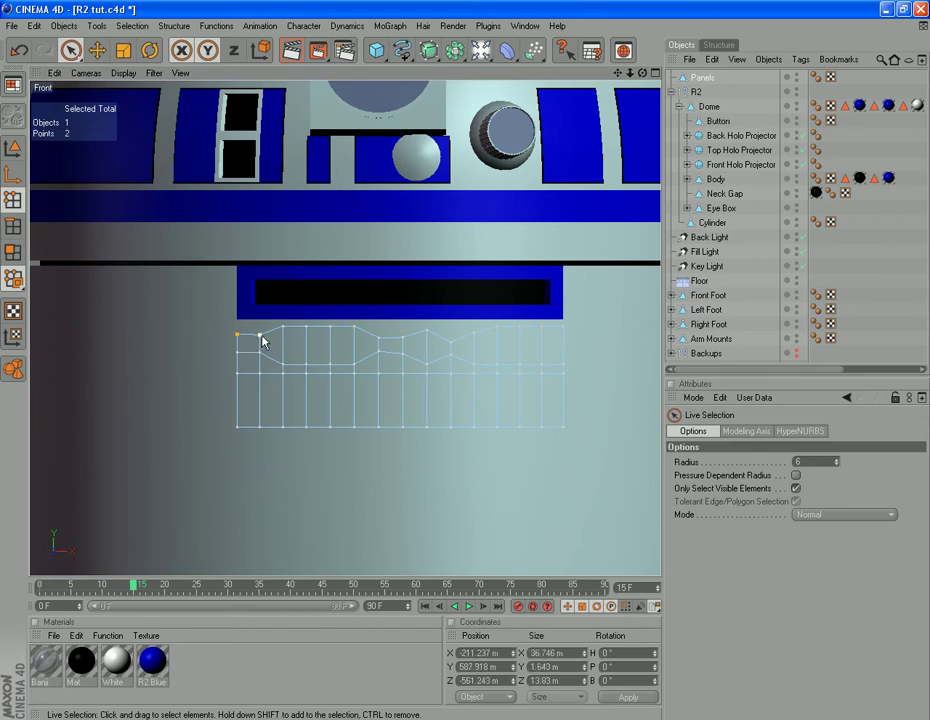
shift+click(380, 339)
shift+click(403, 338)
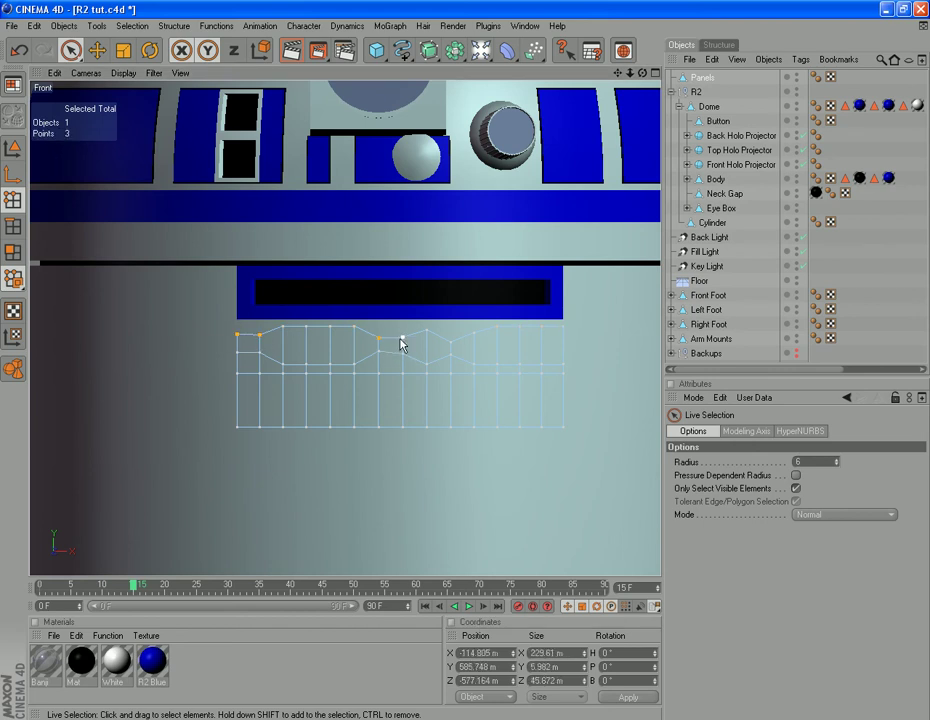
shift+click(451, 343)
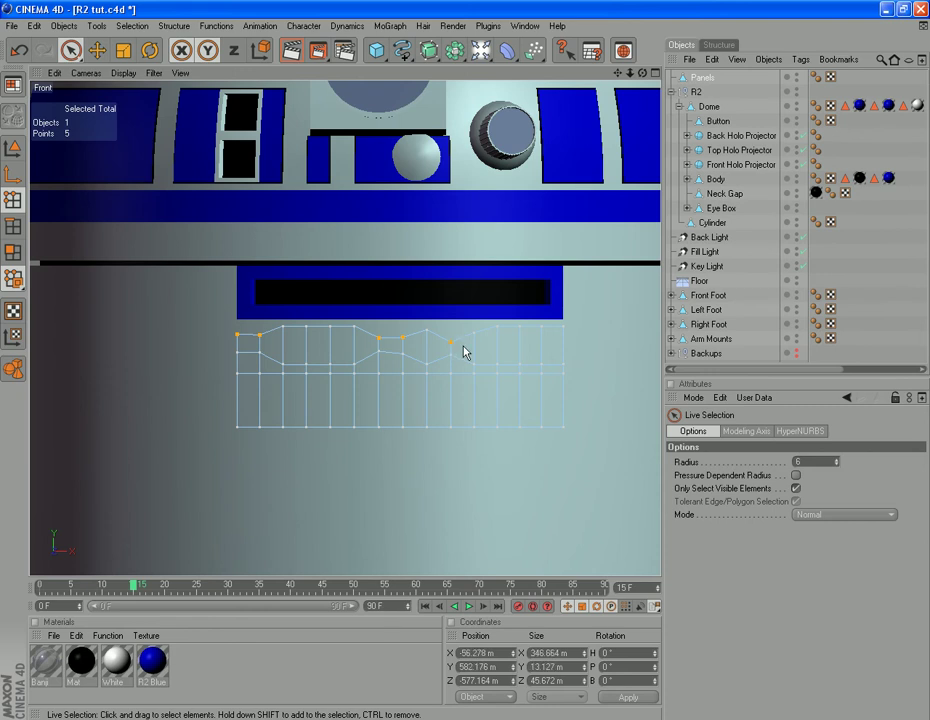
double_click(556, 666)
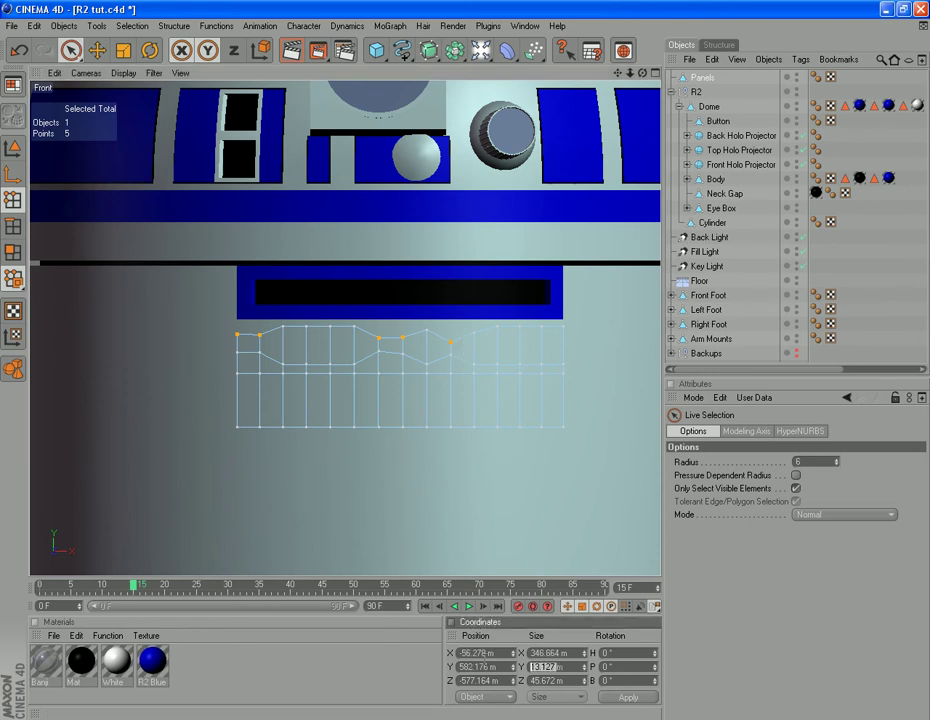
text(0)
key(Return)
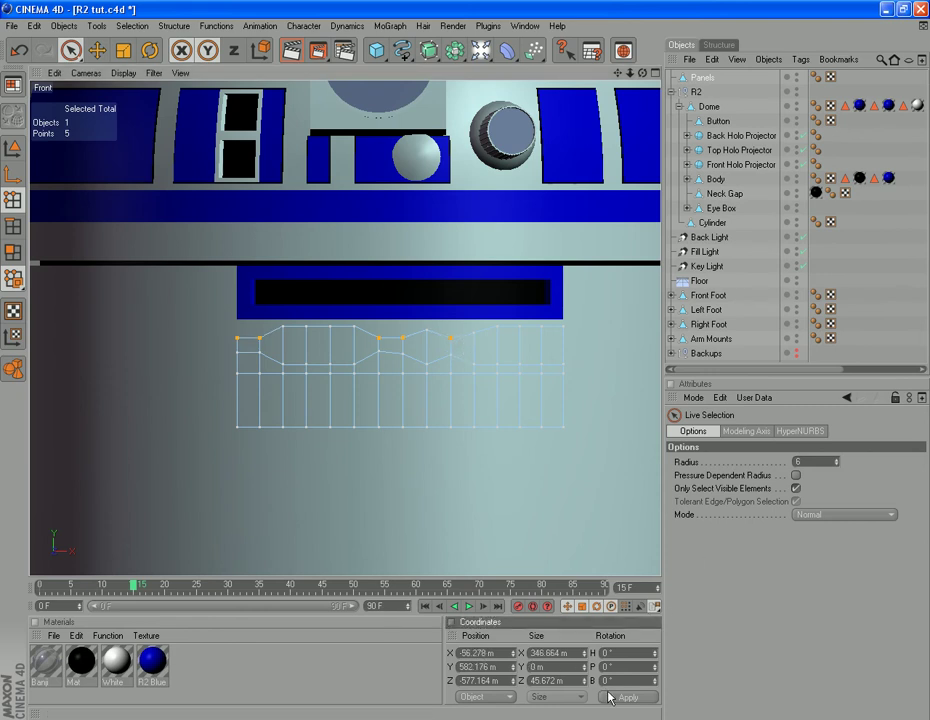
Level the top-row points of the eighth and tenth columns by setting their Y size to 0.
click(474, 337)
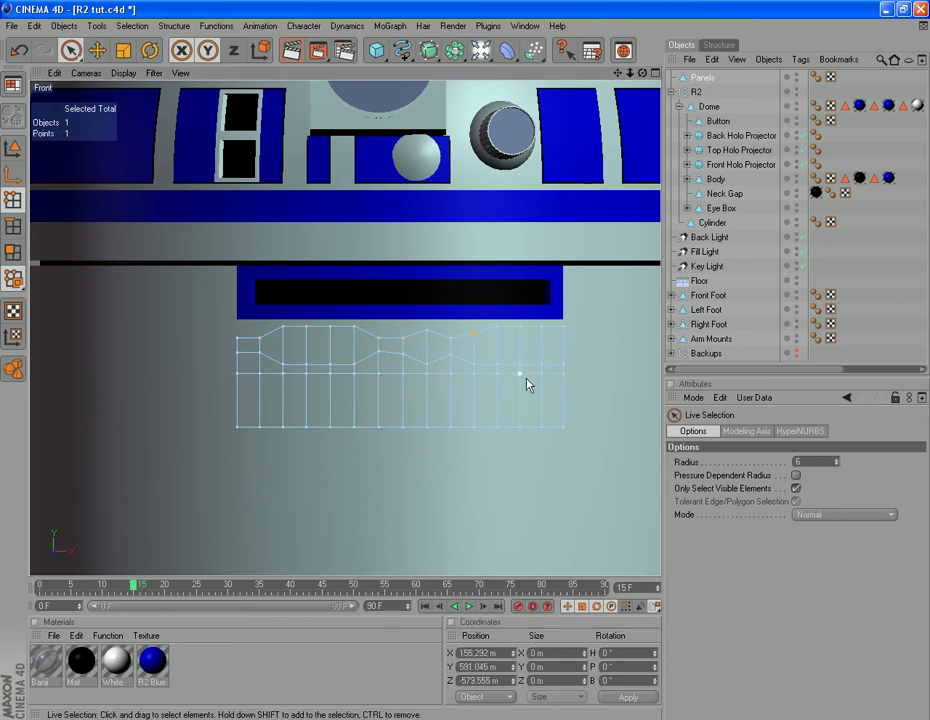
shift+click(428, 331)
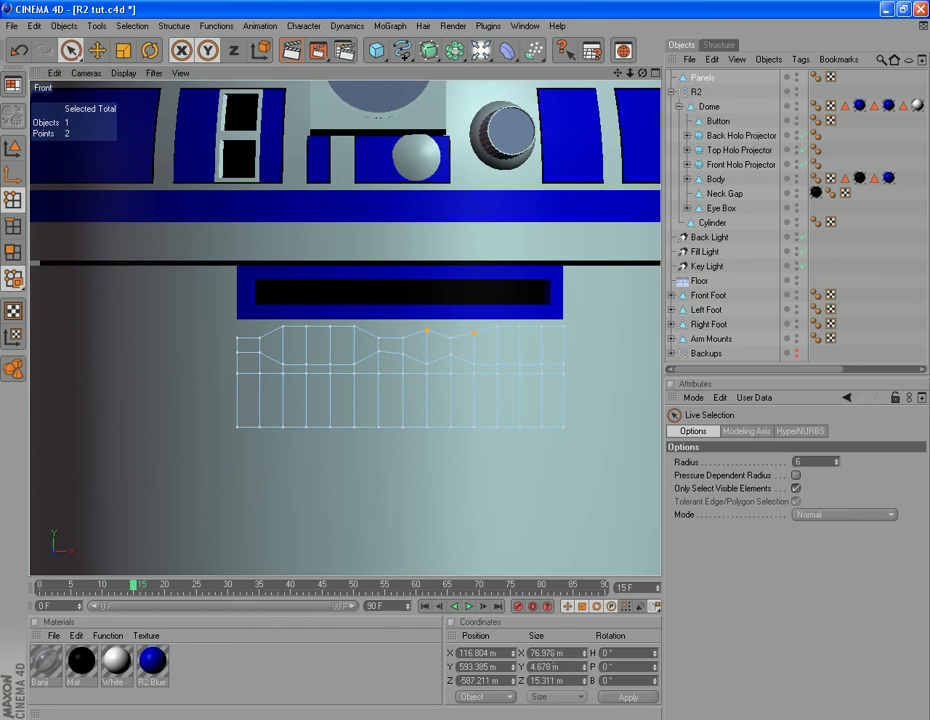
double_click(545, 666)
text(0)
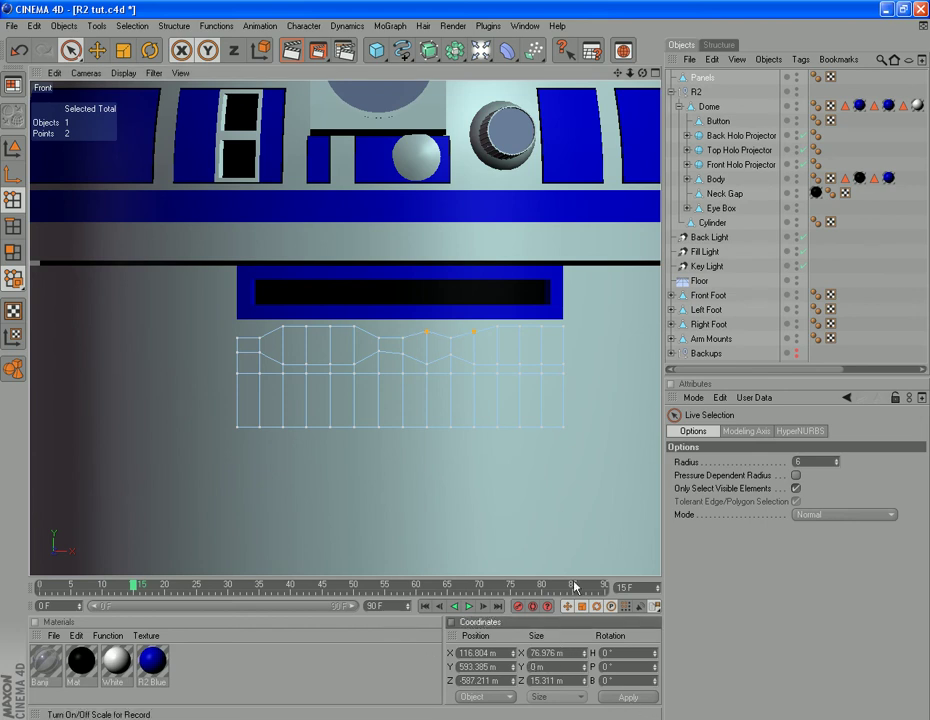
Level the five raised second-row points of the narrowed columns by setting their Y size to 0.
click(284, 367)
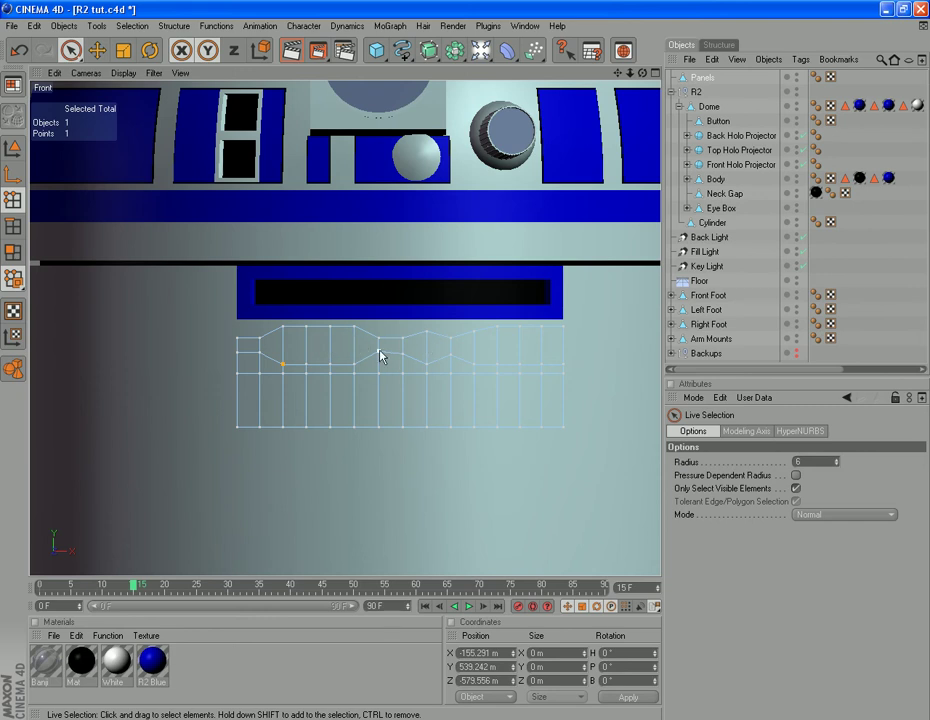
drag(239, 354, 260, 354)
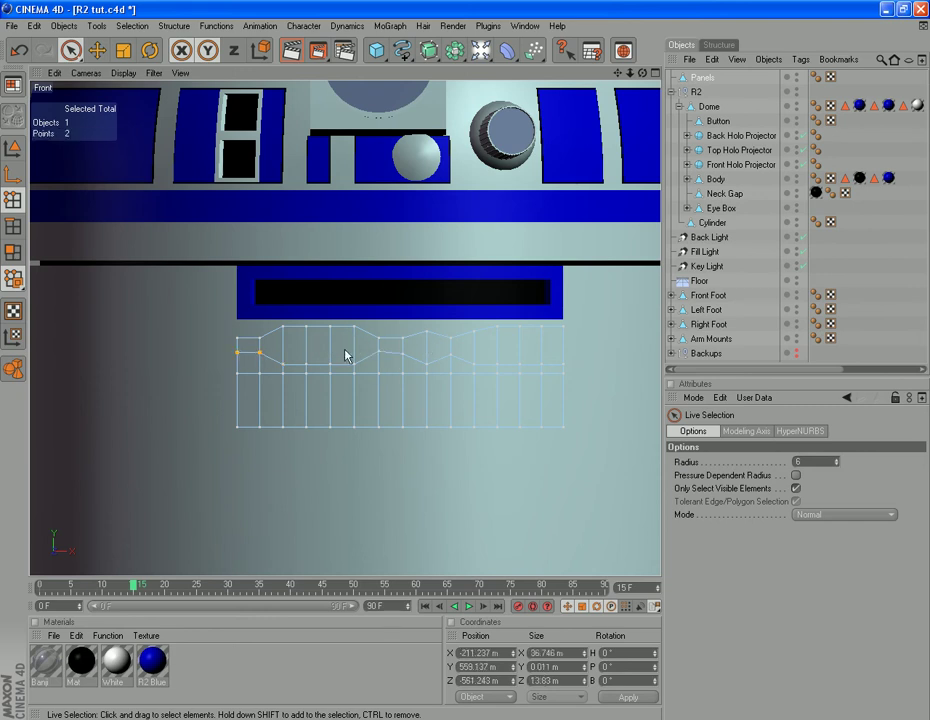
shift+click(379, 352)
shift+click(403, 353)
shift+click(450, 355)
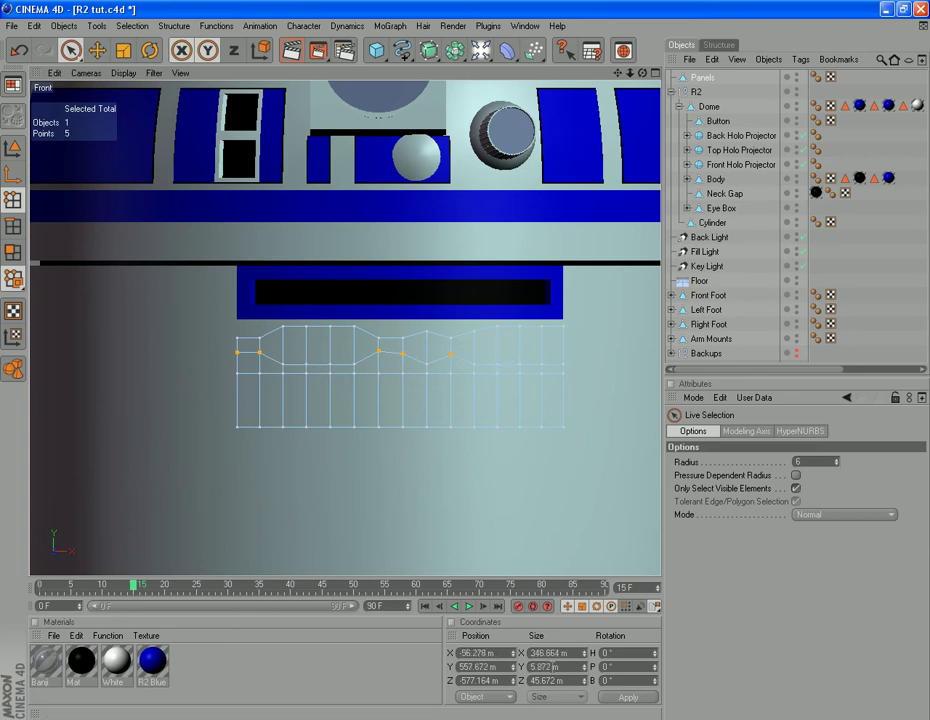
double_click(545, 666)
text(0)
click(603, 699)
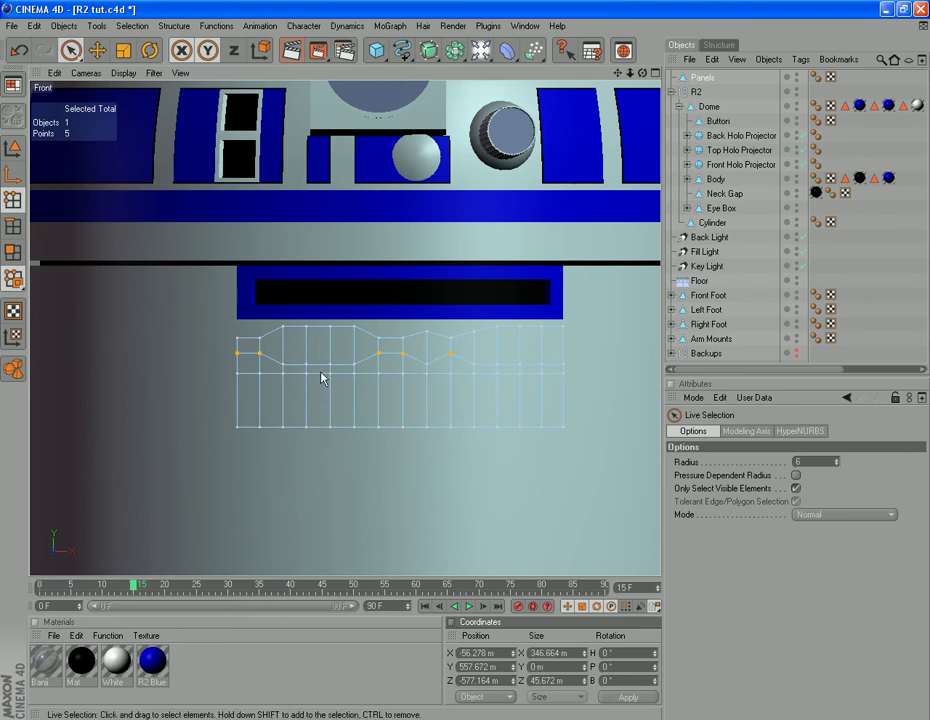
drag(283, 368, 546, 367)
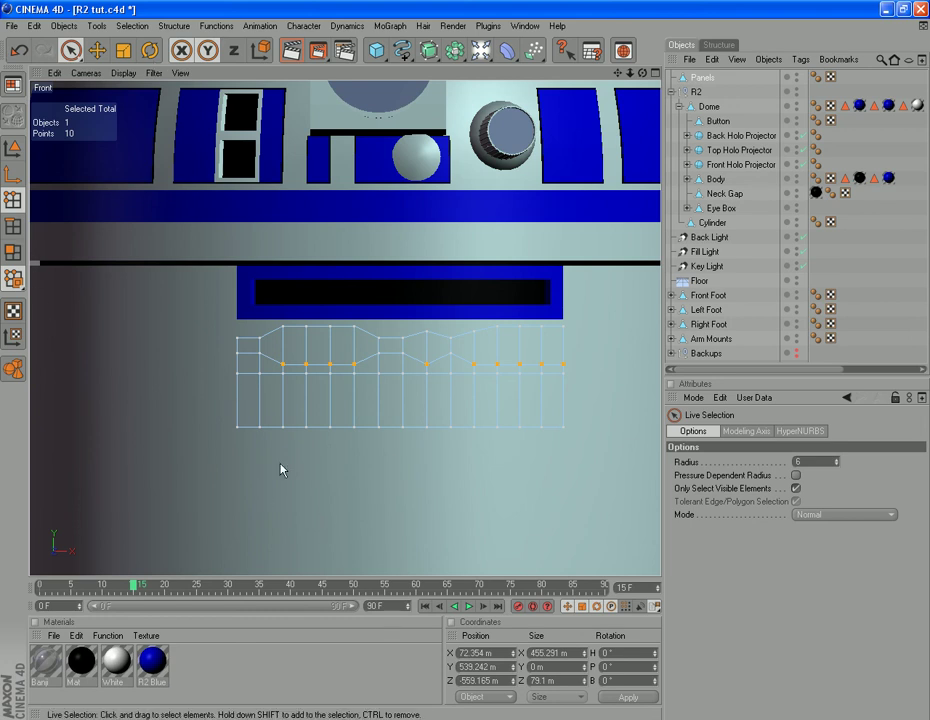
Slide selected third- and fourth-row points towards each other to give the lower band alternating wide and narrow sections.
click(238, 377)
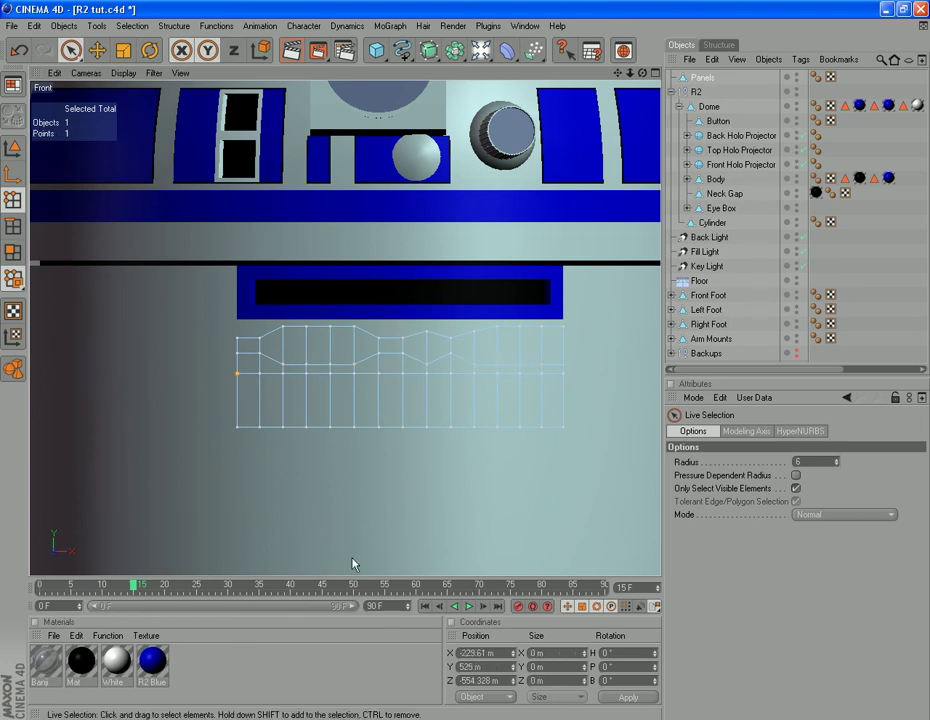
right_click(320, 533)
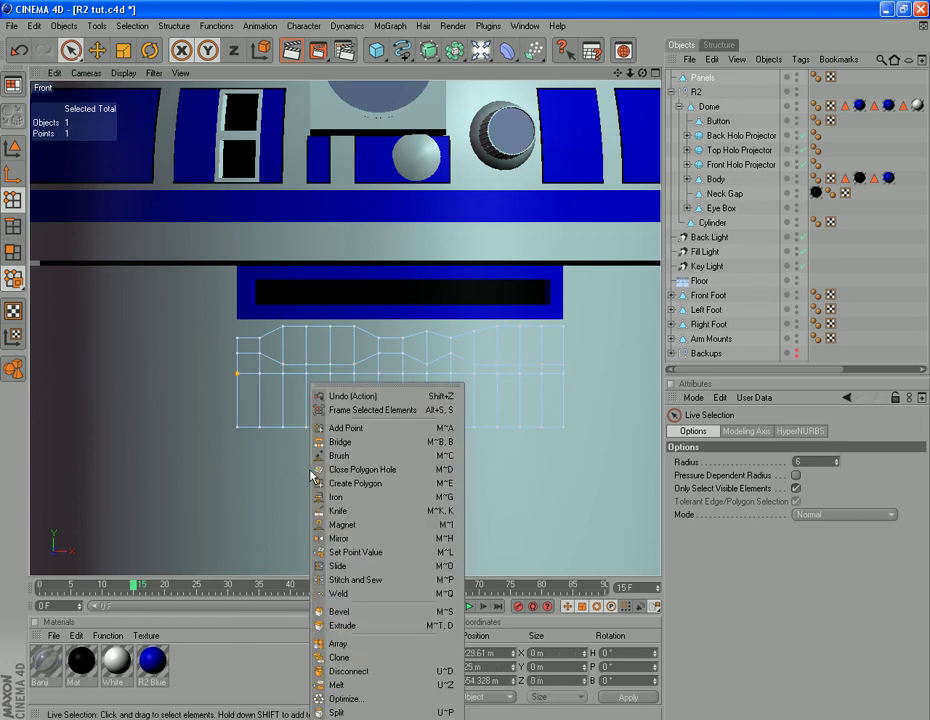
click(339, 565)
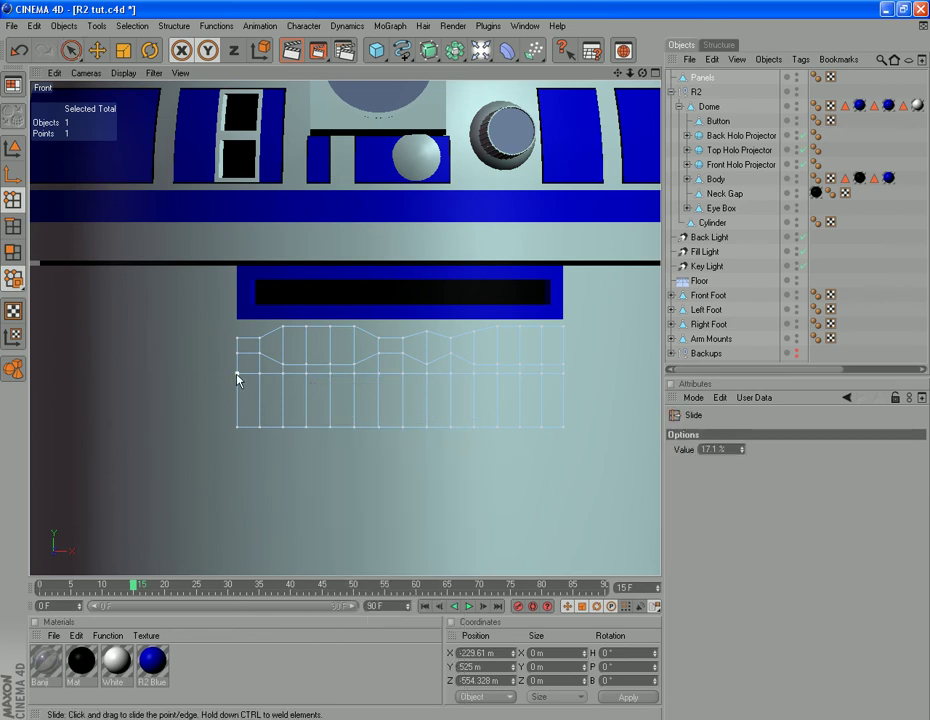
drag(238, 378, 309, 394)
drag(359, 381, 408, 384)
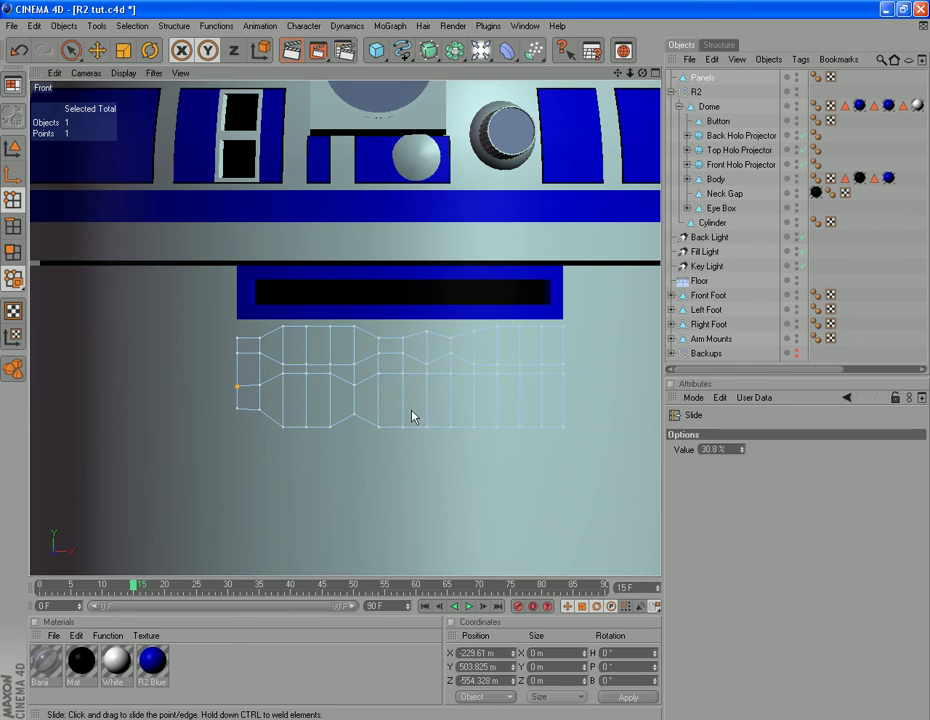
key(space)
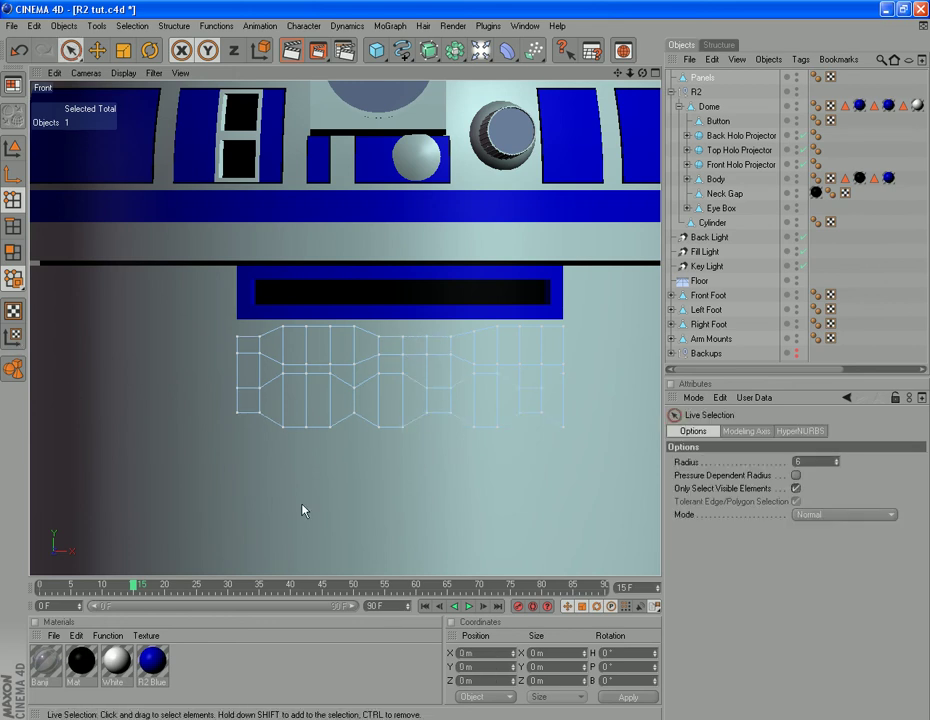
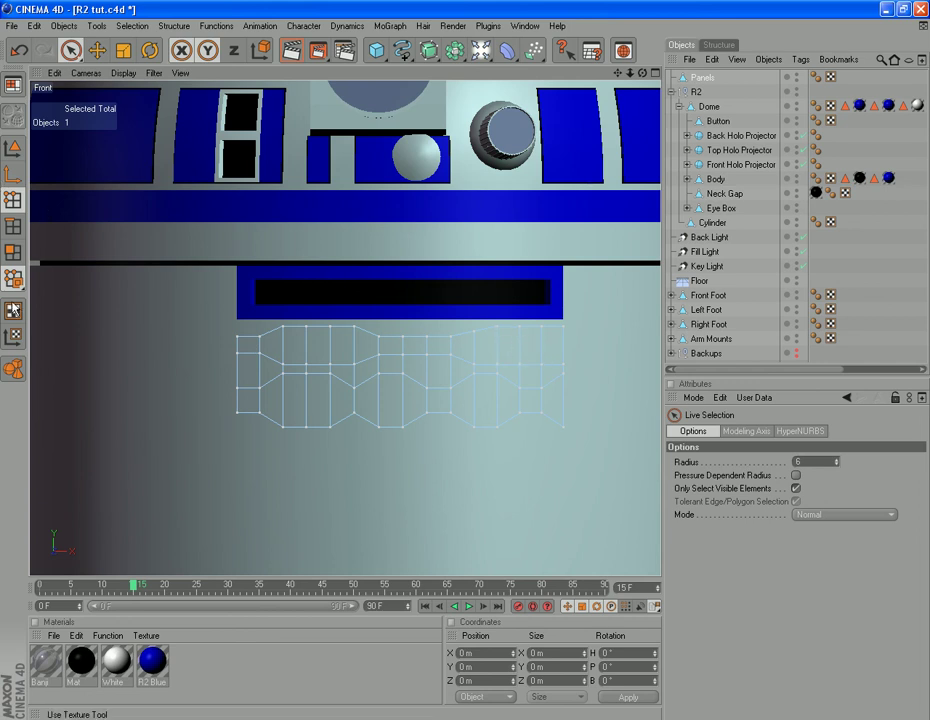
Select all polygons of the upper and lower bands below the front panel, leaving out the strip between them.
click(13, 253)
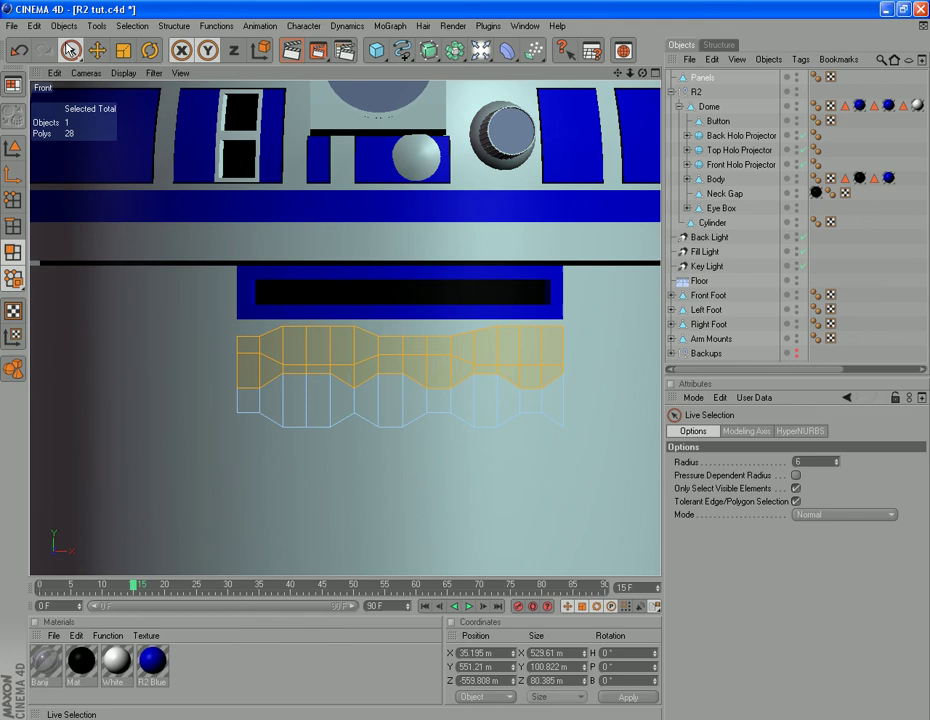
click(253, 347)
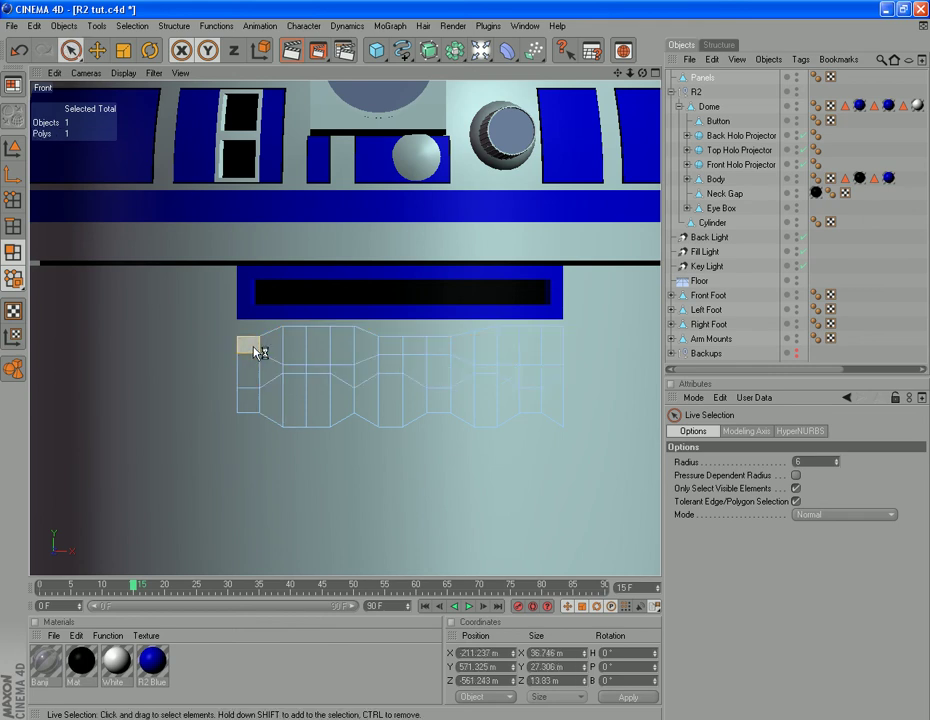
mouse_move(253, 347)
mouse_down()
mouse_move(556, 347)
mouse_move(573, 328)
mouse_up()
shift+drag(248, 400, 387, 404)
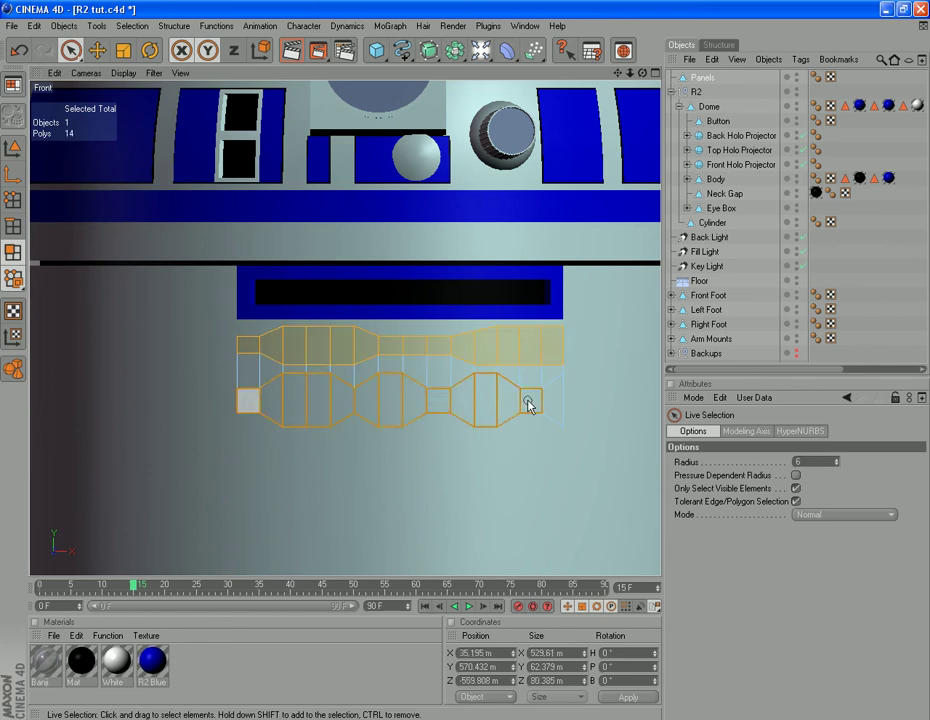
shift+drag(548, 405, 546, 400)
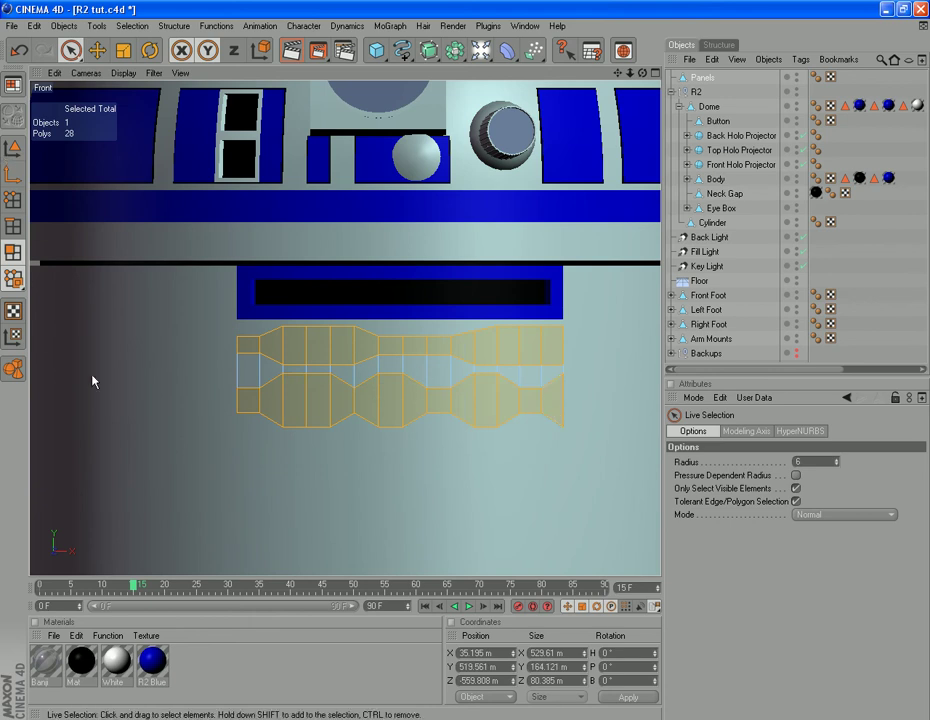
Store the band polygons as a polygon selection named Blue Panel and assign the R2 Blue material to that selection.
click(131, 26)
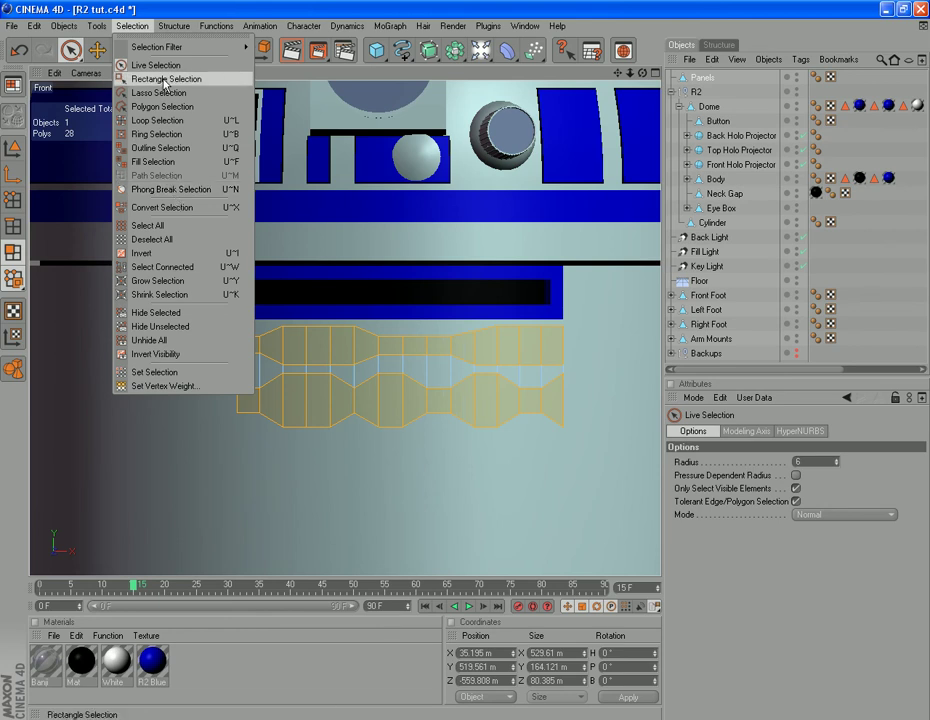
click(213, 377)
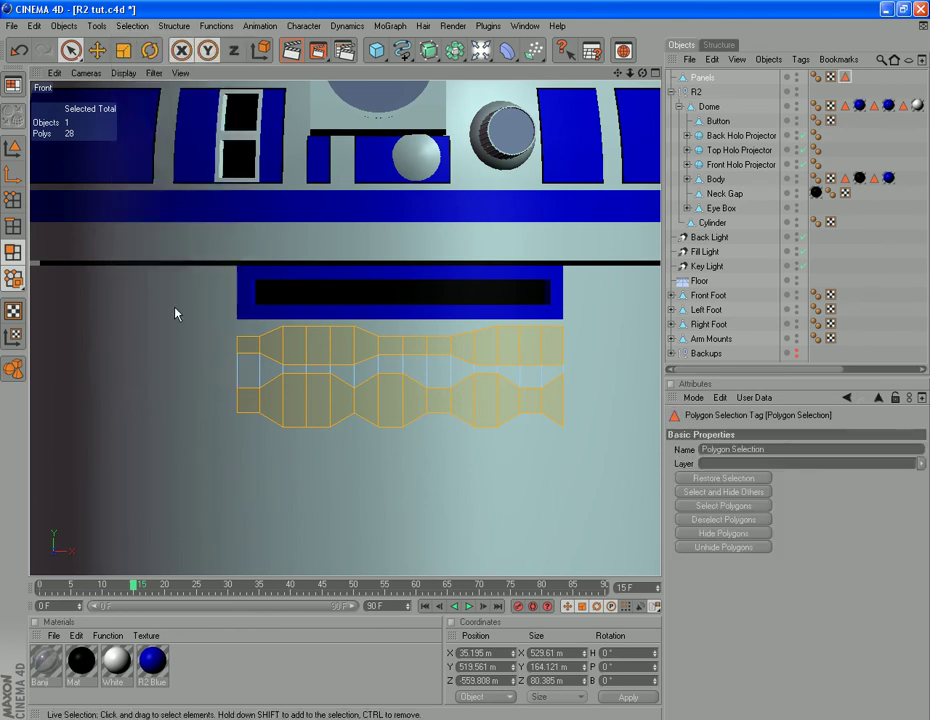
click(790, 450)
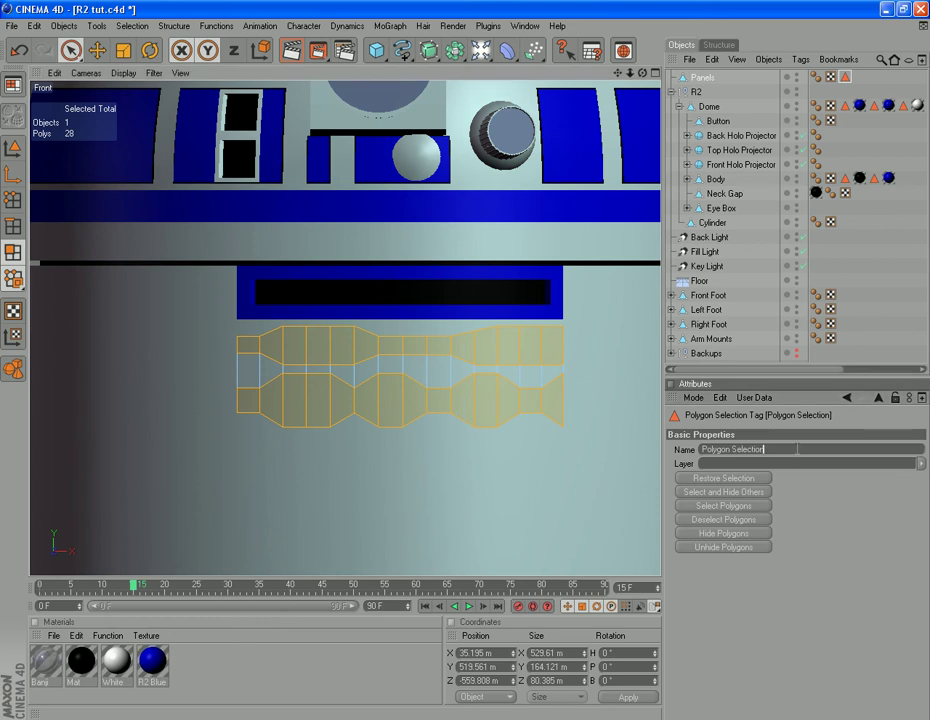
text(B)
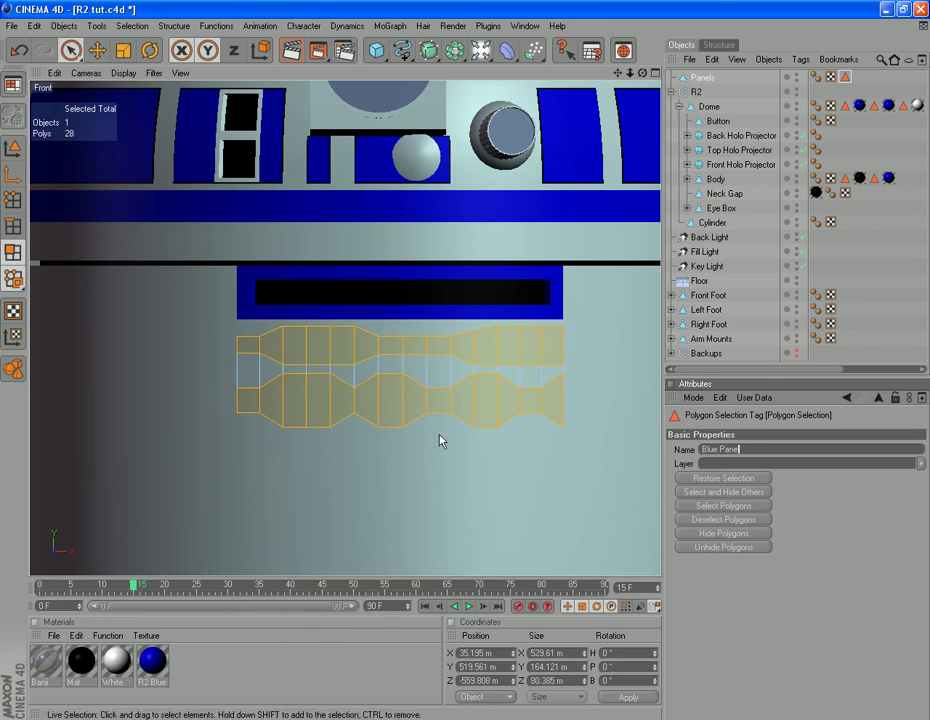
text(lue Panel)
key(Return)
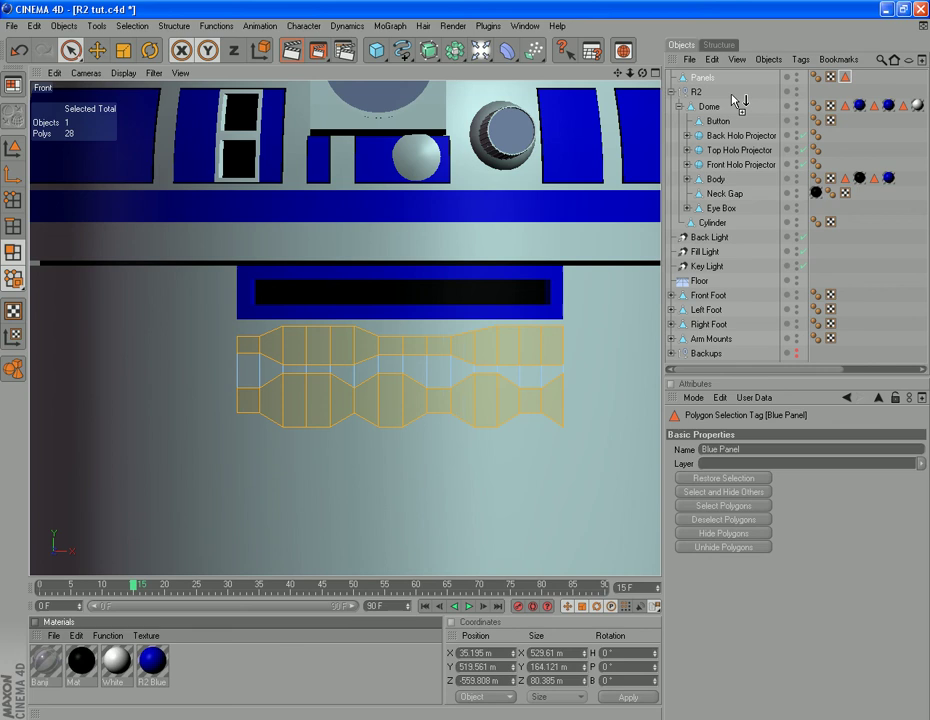
drag(152, 662, 742, 521)
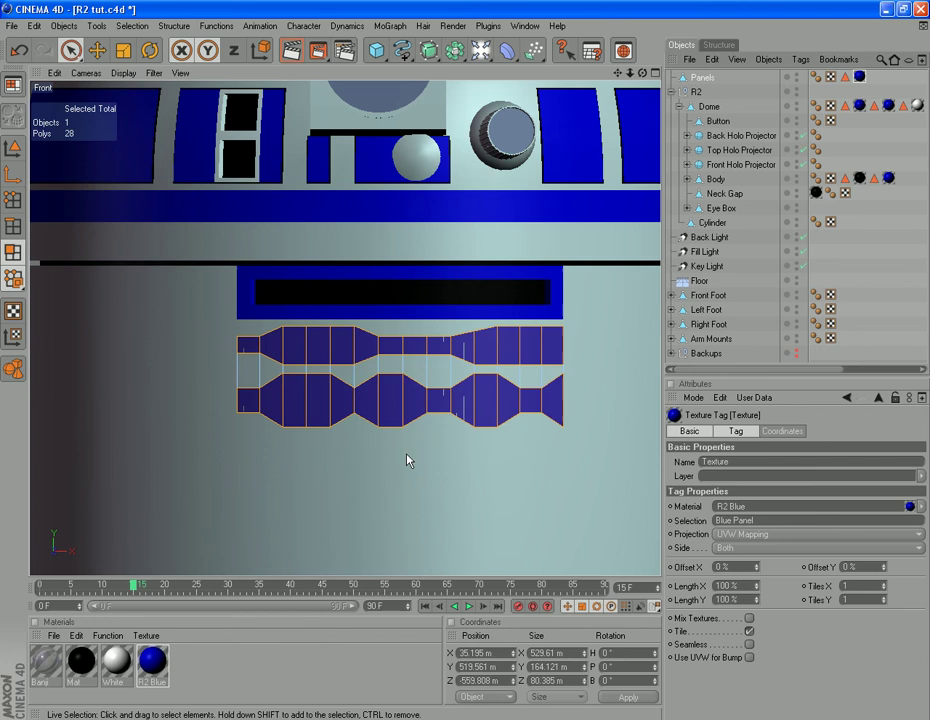
Extrude the selected band polygons with an offset of 0.1 m and nest the Panels object under Body.
right_click(415, 530)
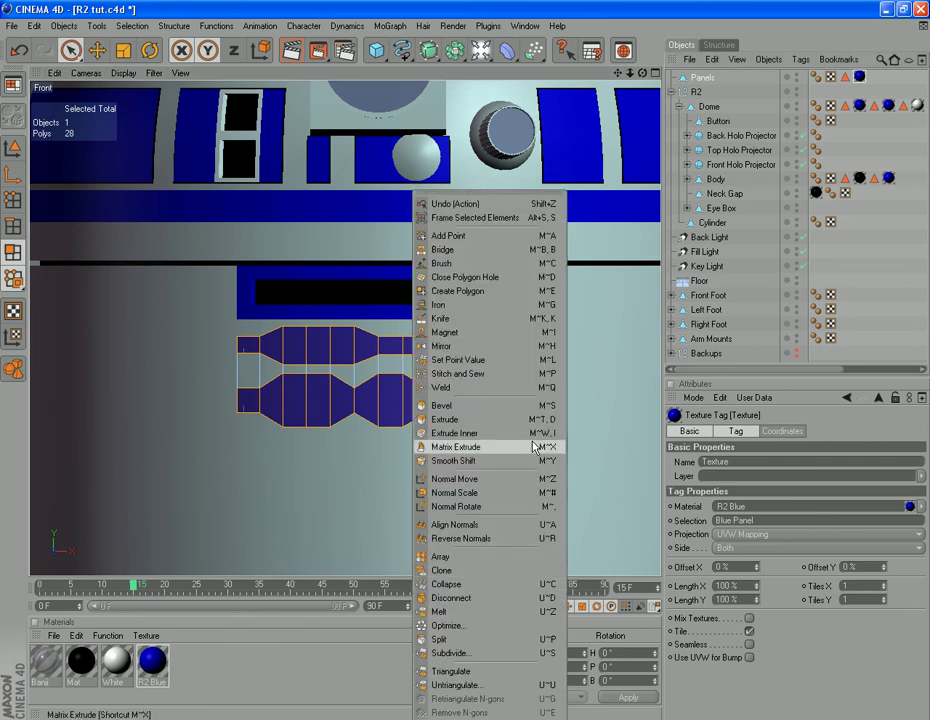
click(455, 419)
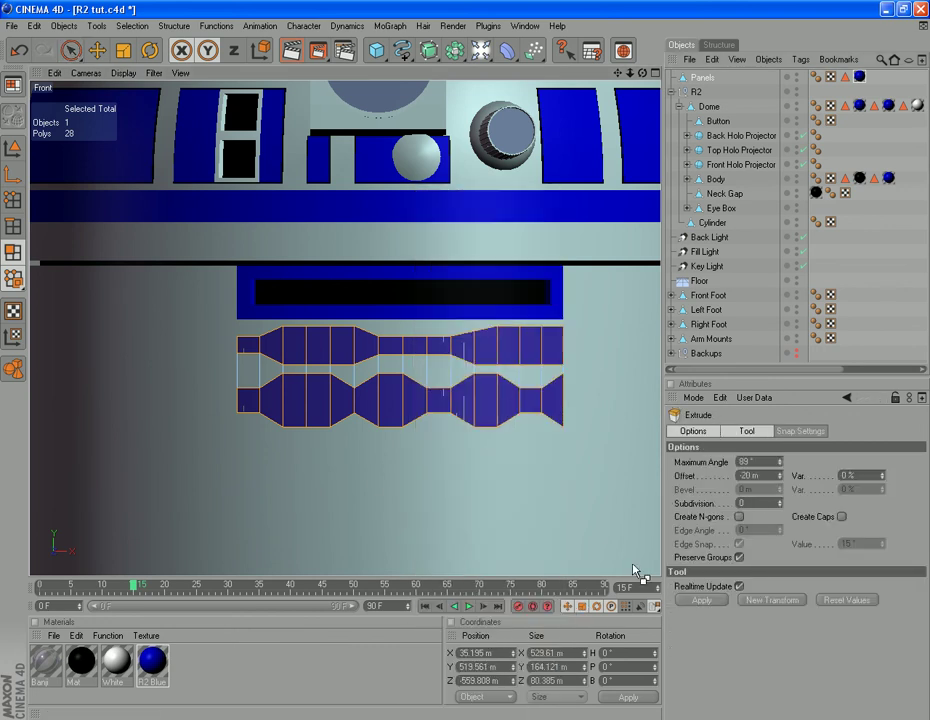
double_click(745, 476)
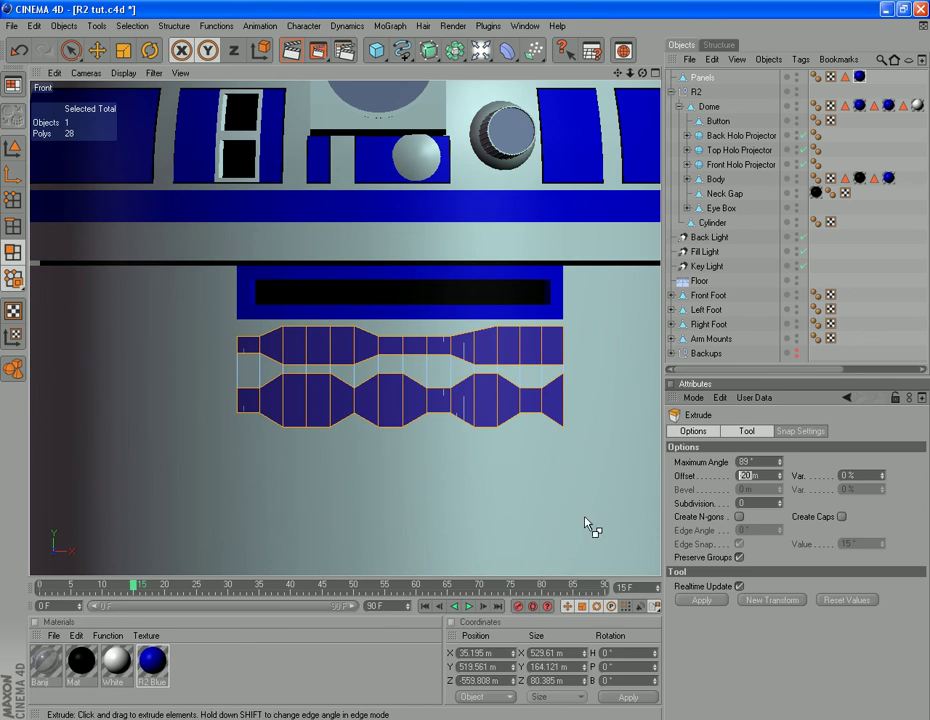
text(0.1)
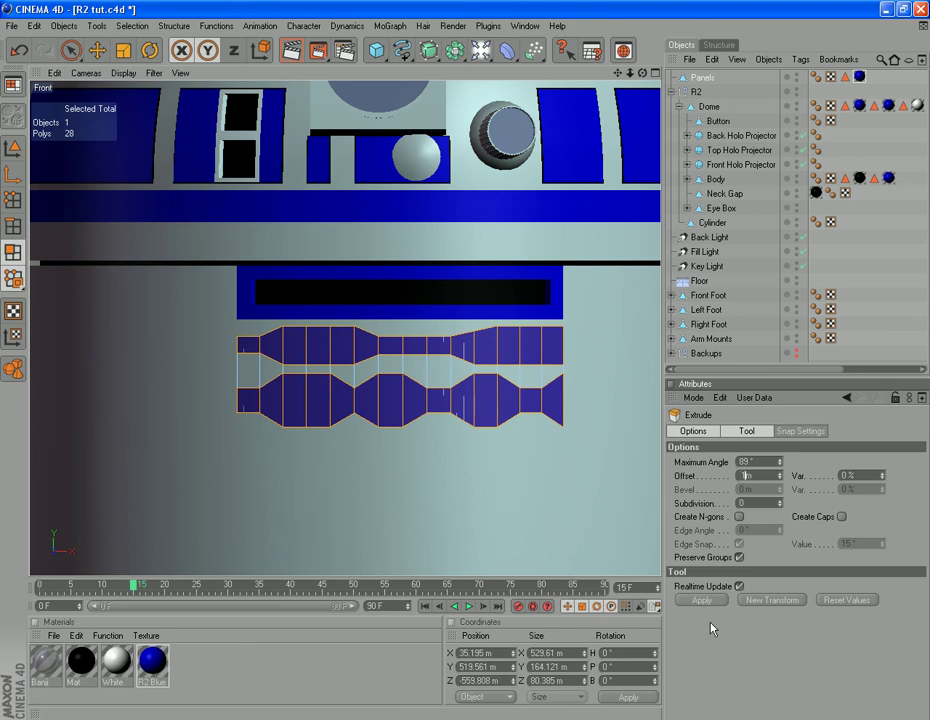
click(703, 600)
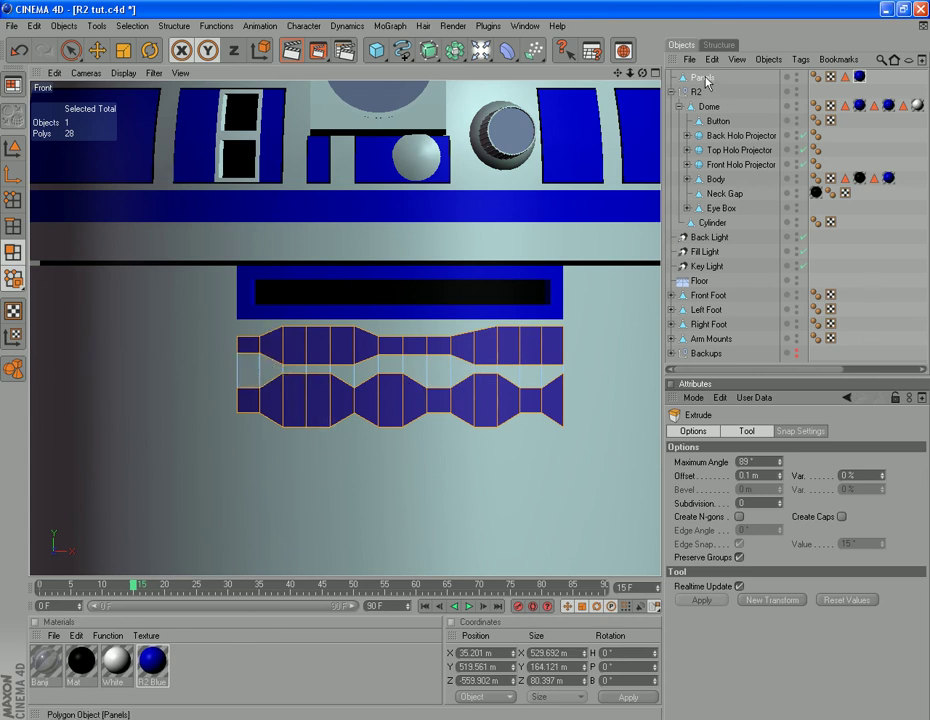
drag(705, 80, 707, 183)
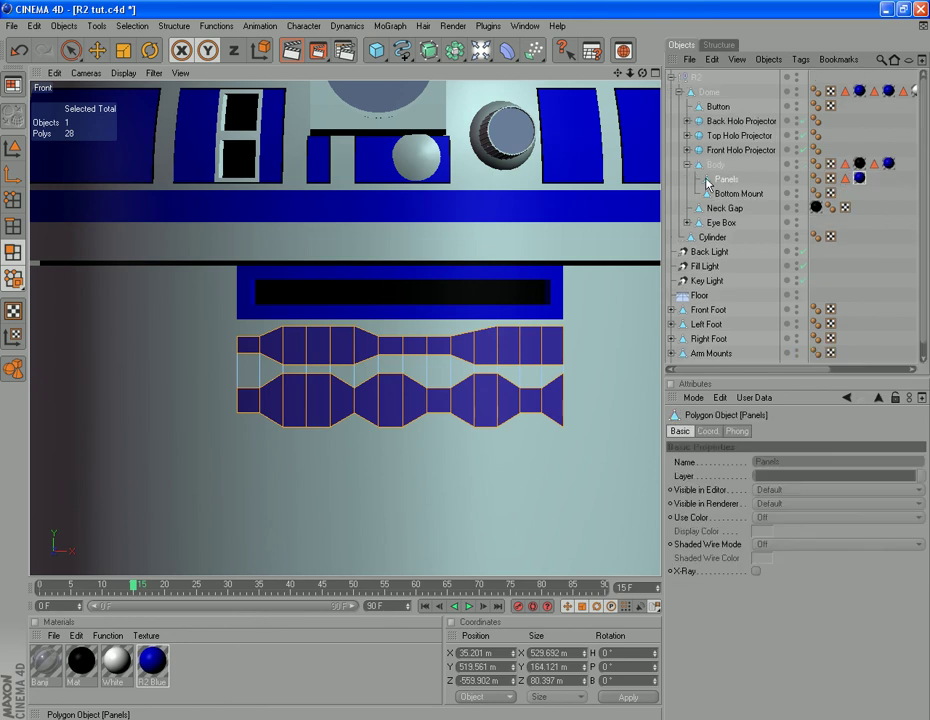
click(687, 164)
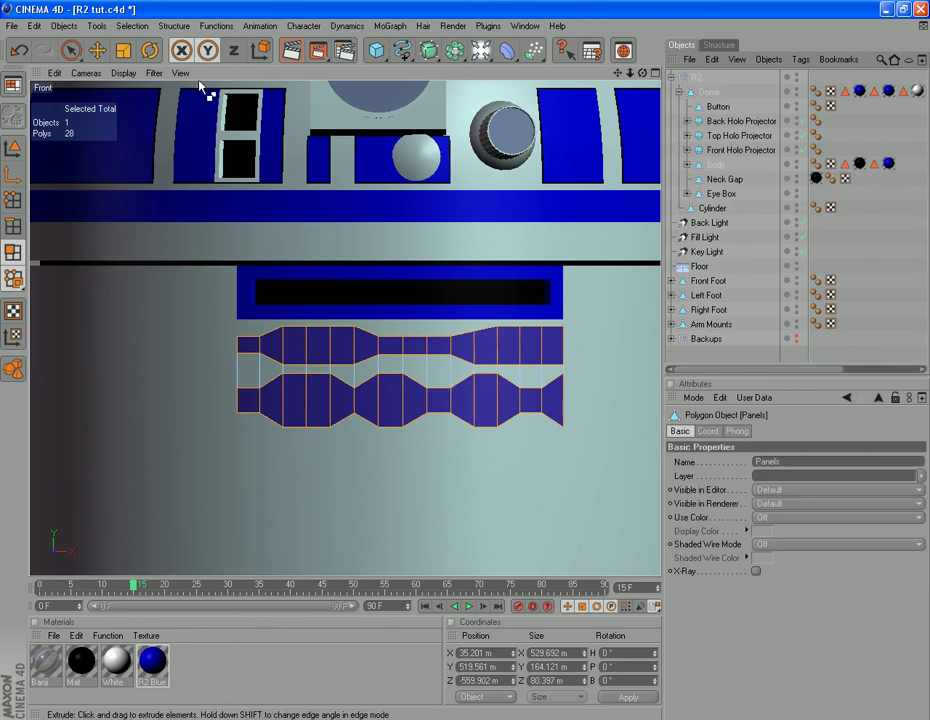
Render R2's front in the perspective view to check the blue bands.
click(86, 73)
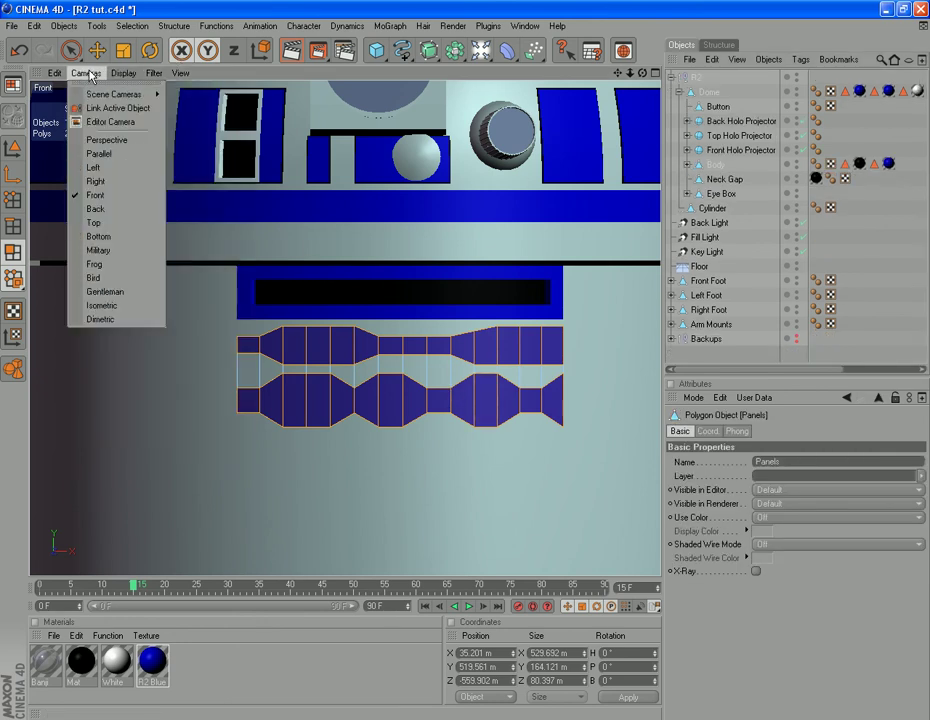
click(107, 140)
scroll(401, 405, down, 3)
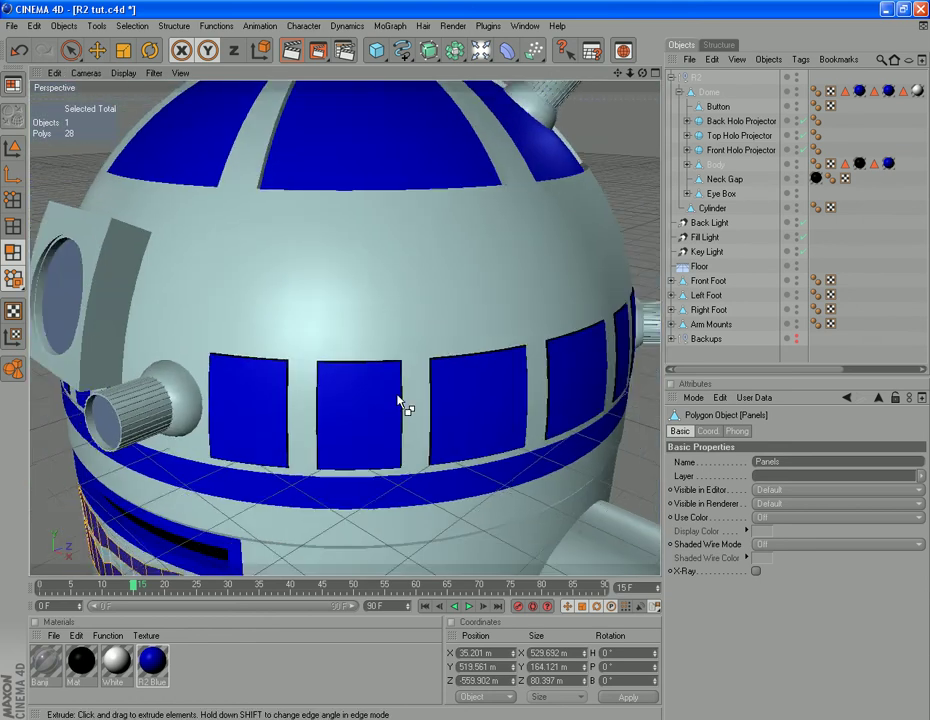
scroll(401, 405, down, 5)
alt+drag(403, 399, 107, 76)
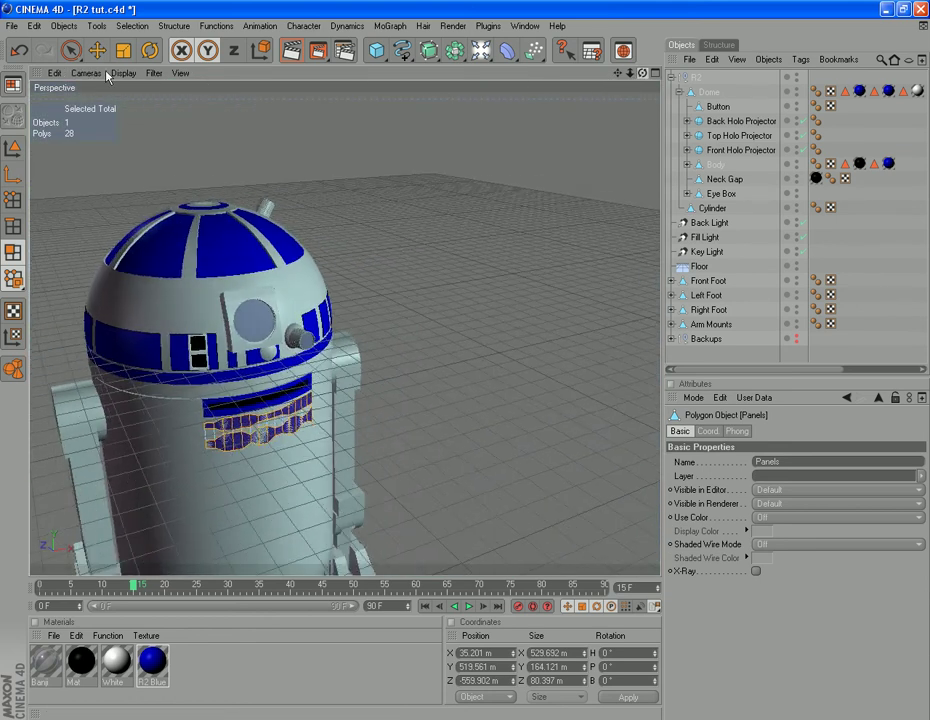
click(453, 25)
click(488, 46)
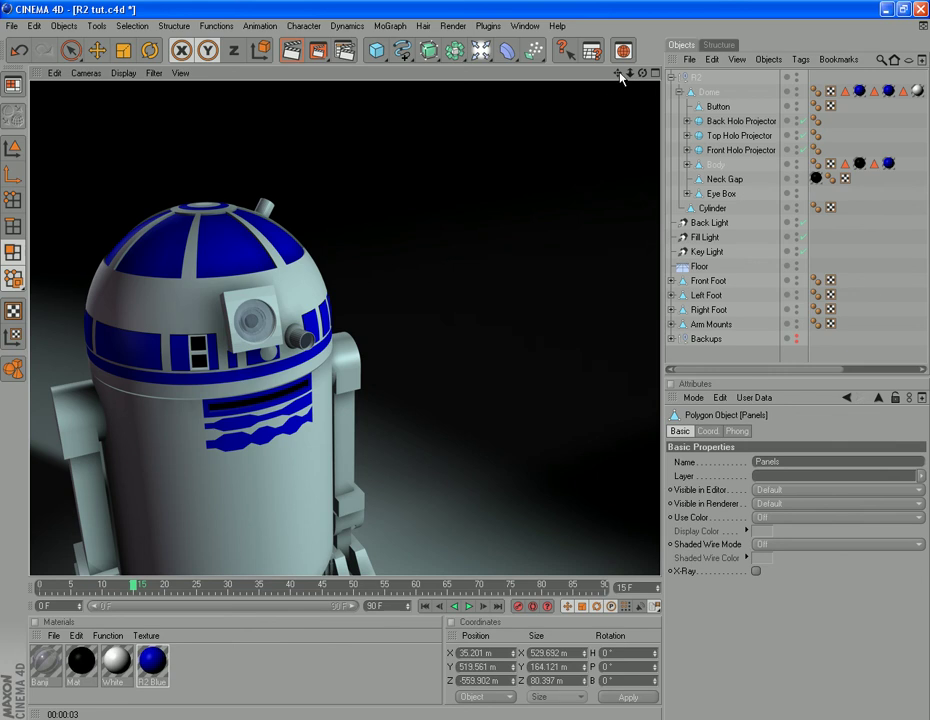
Extrude the selected band polygons of the Panels object again with an offset of 2 m.
drag(620, 78, 427, 465)
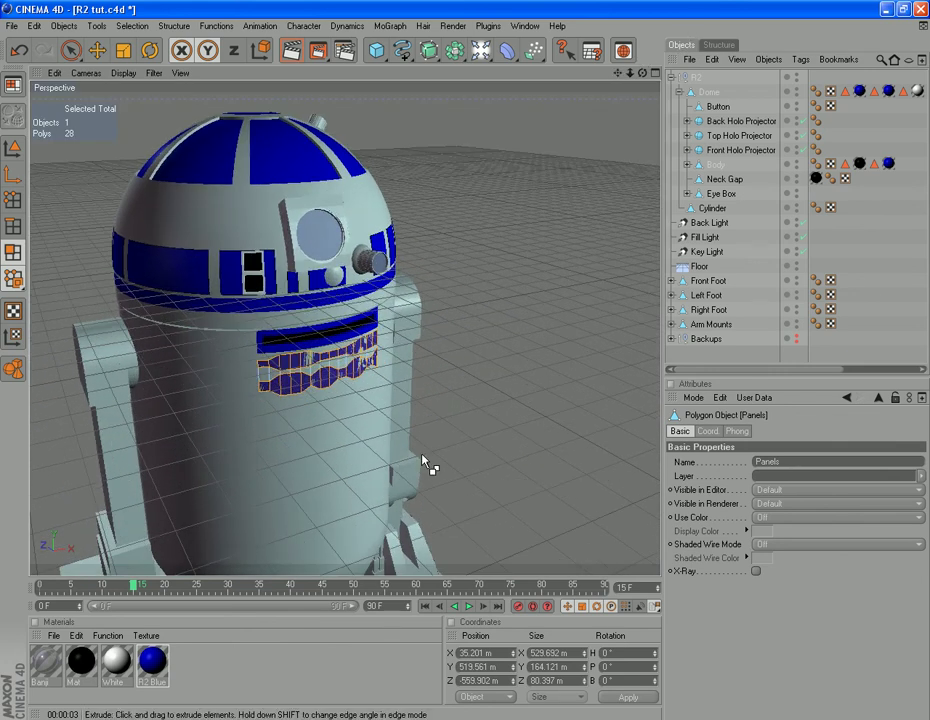
scroll(425, 464, up, 2)
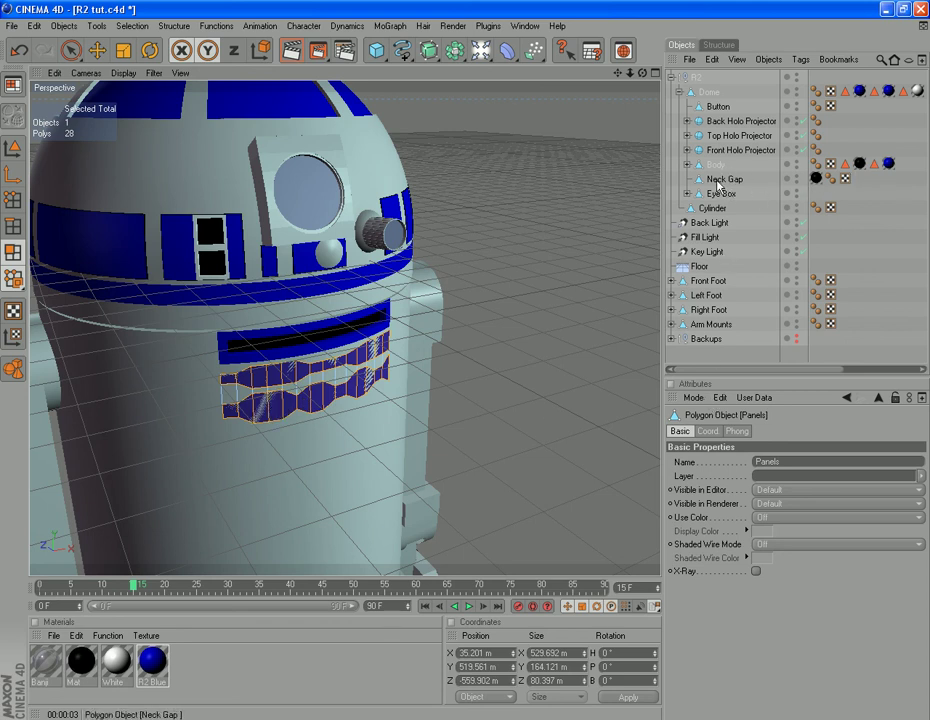
click(687, 164)
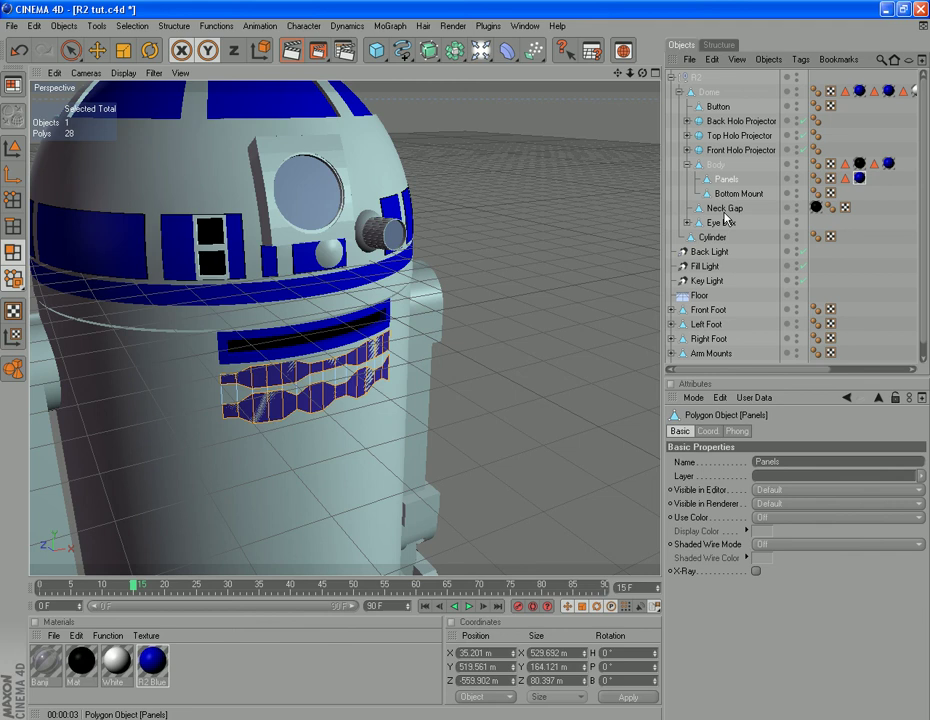
right_click(535, 452)
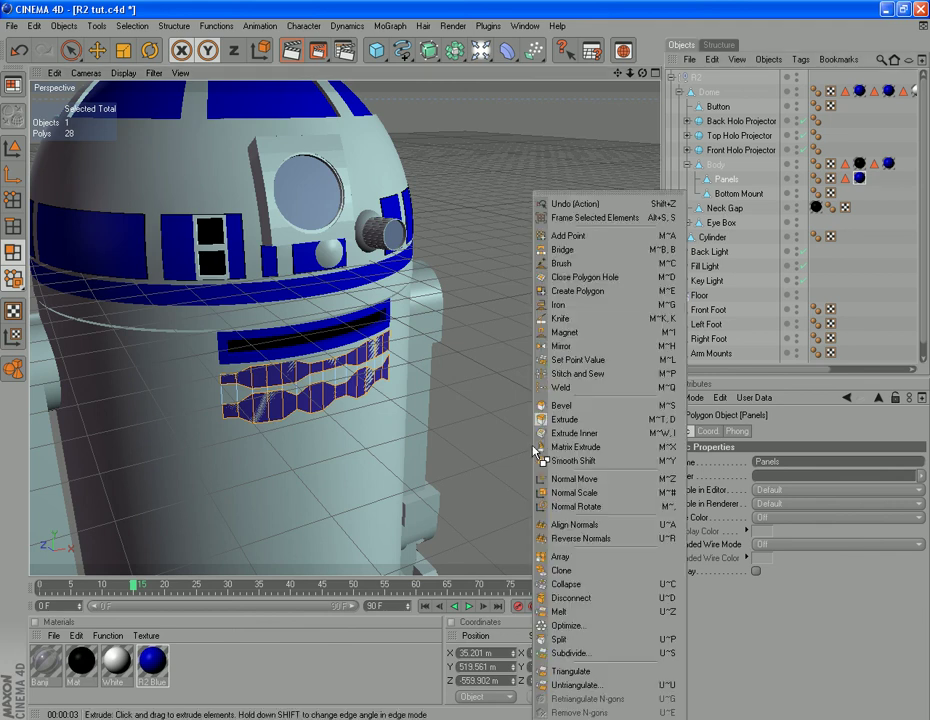
click(578, 419)
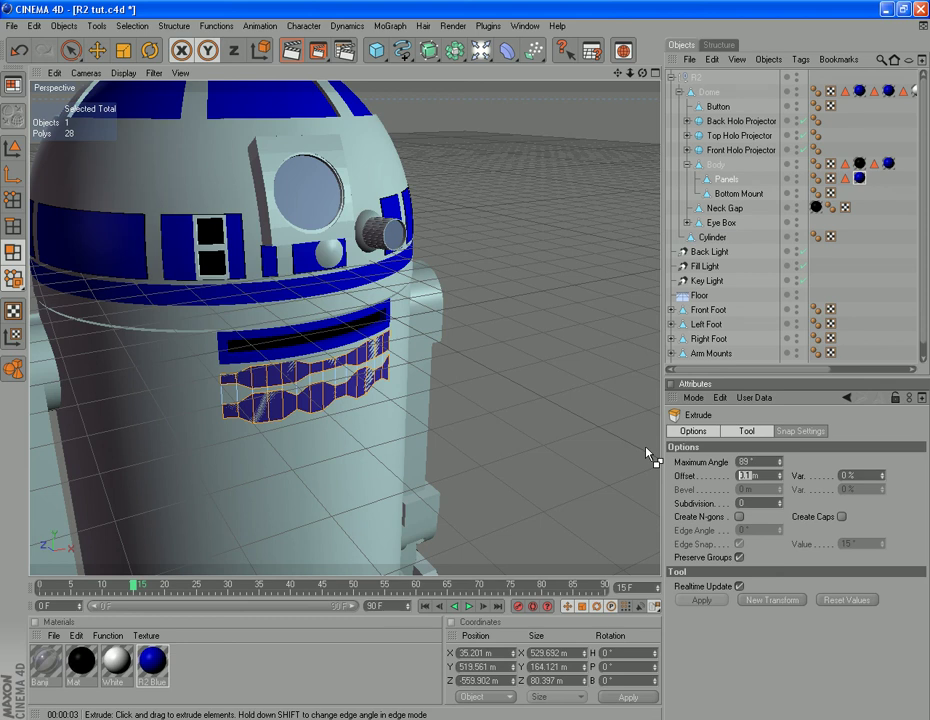
text(2)
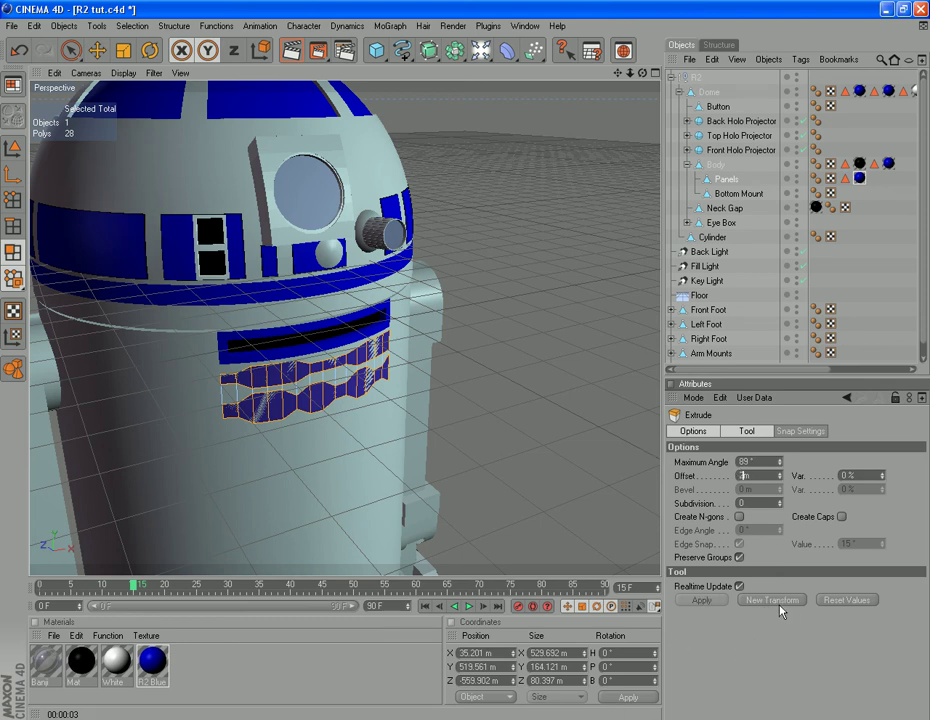
key(Return)
Grow the polygon selection so it includes the side faces around both extruded bands.
alt+drag(578, 176, 268, 423)
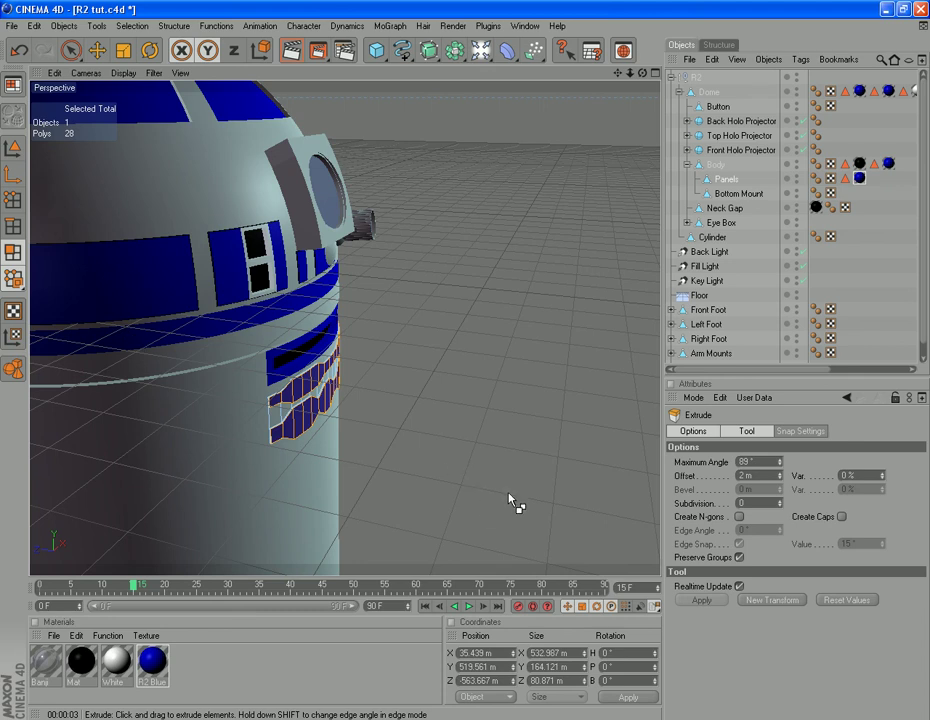
key(u)
key(g)
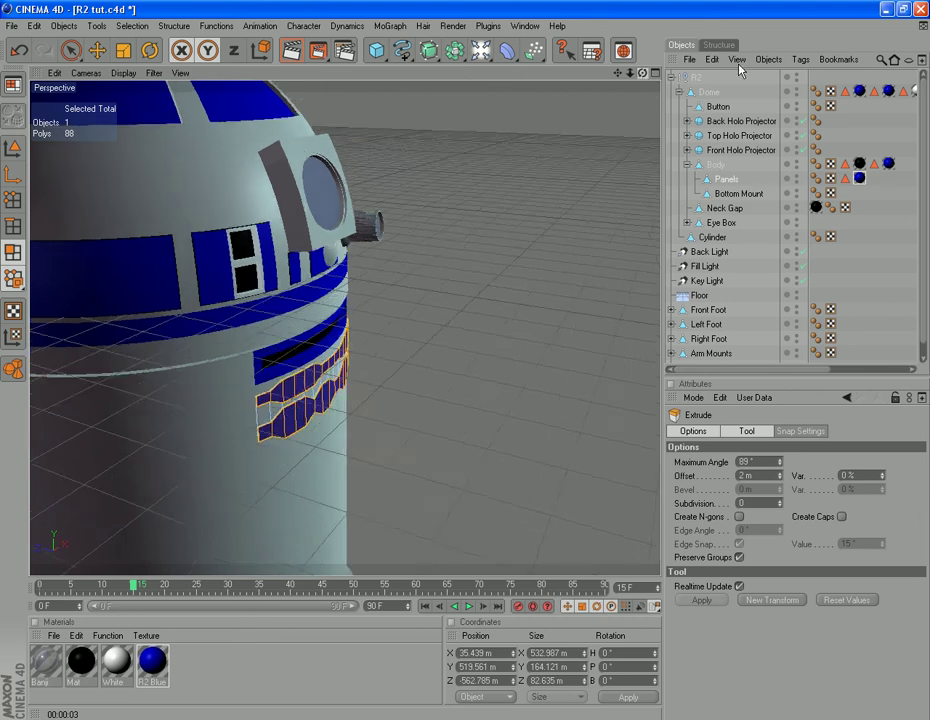
Try to isolate the side faces by deselecting the front polygons of both bands.
key(space)
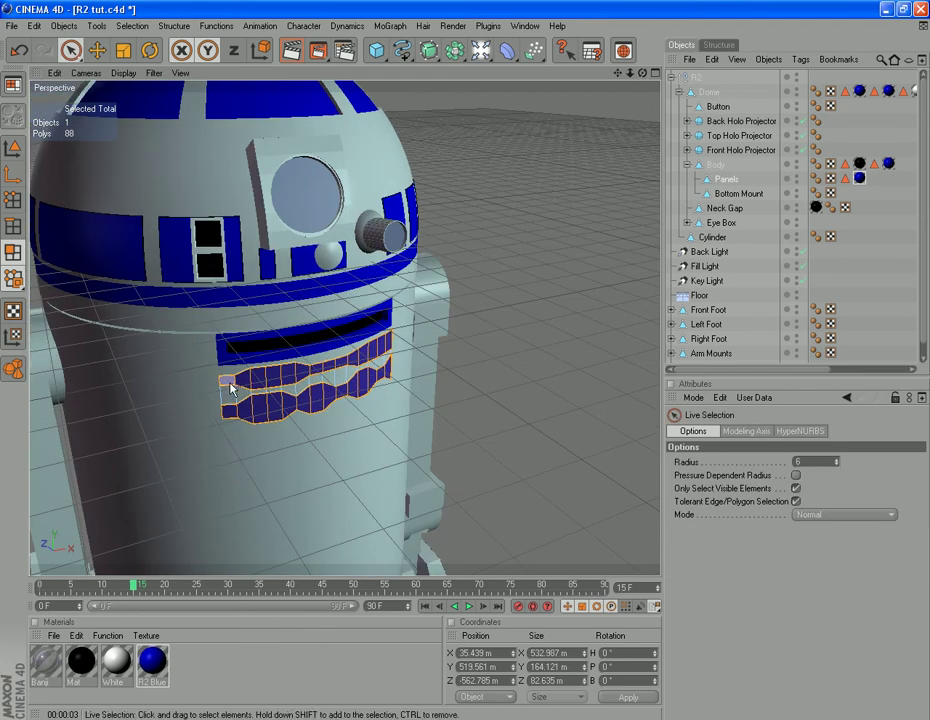
mouse_move(227, 383)
mouse_down()
mouse_move(354, 370)
mouse_move(329, 366)
mouse_move(361, 369)
mouse_up()
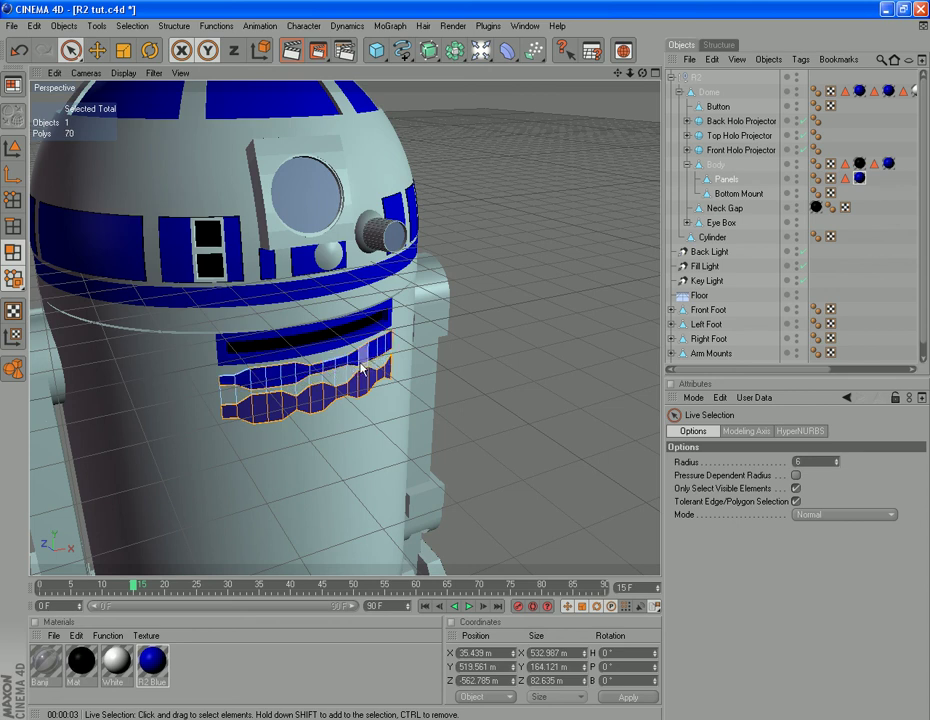
ctrl+drag(228, 411, 392, 383)
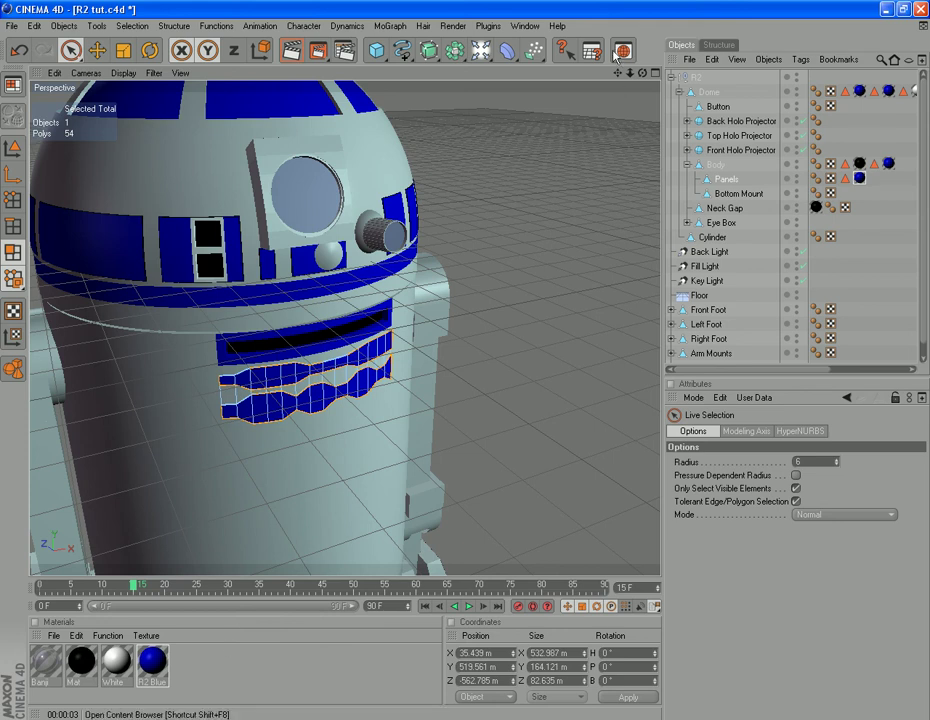
drag(642, 73, 525, 60)
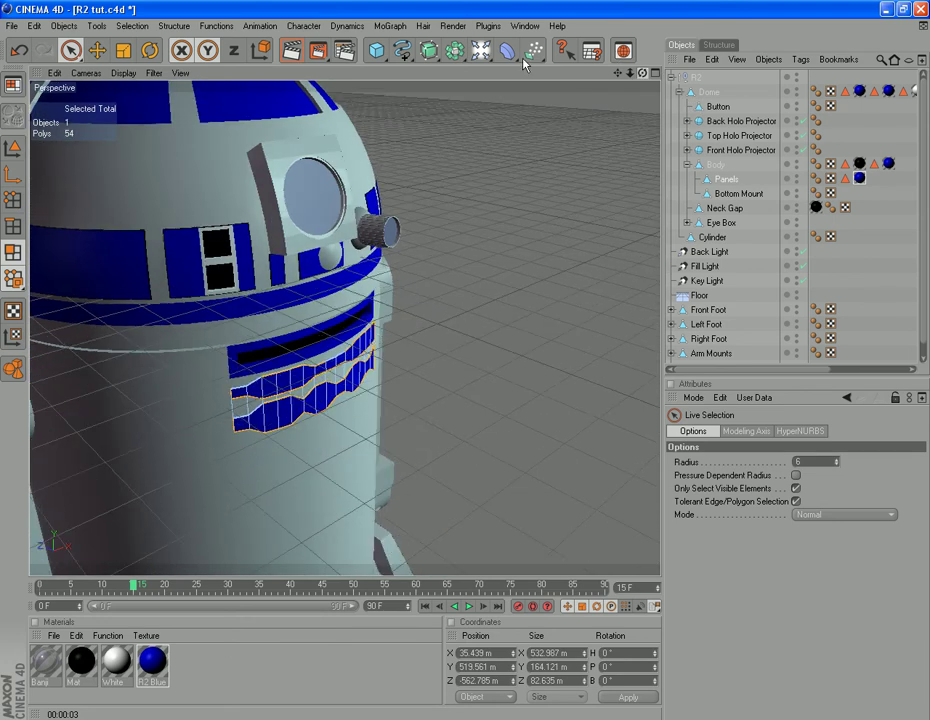
Undo the deselection of the front polygons on both bands.
click(22, 54)
click(22, 54)
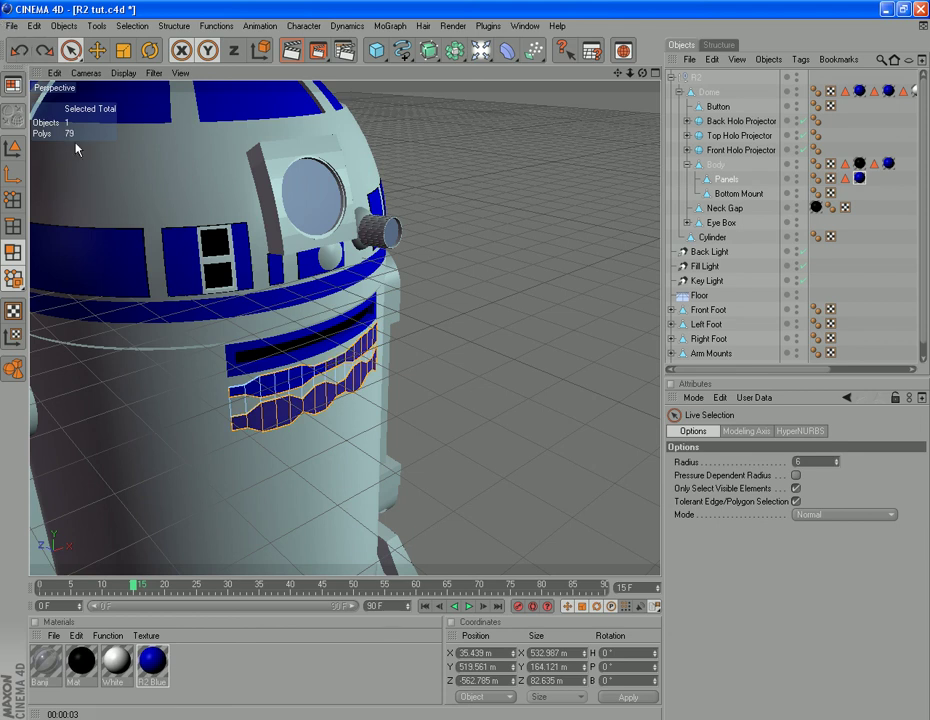
click(20, 53)
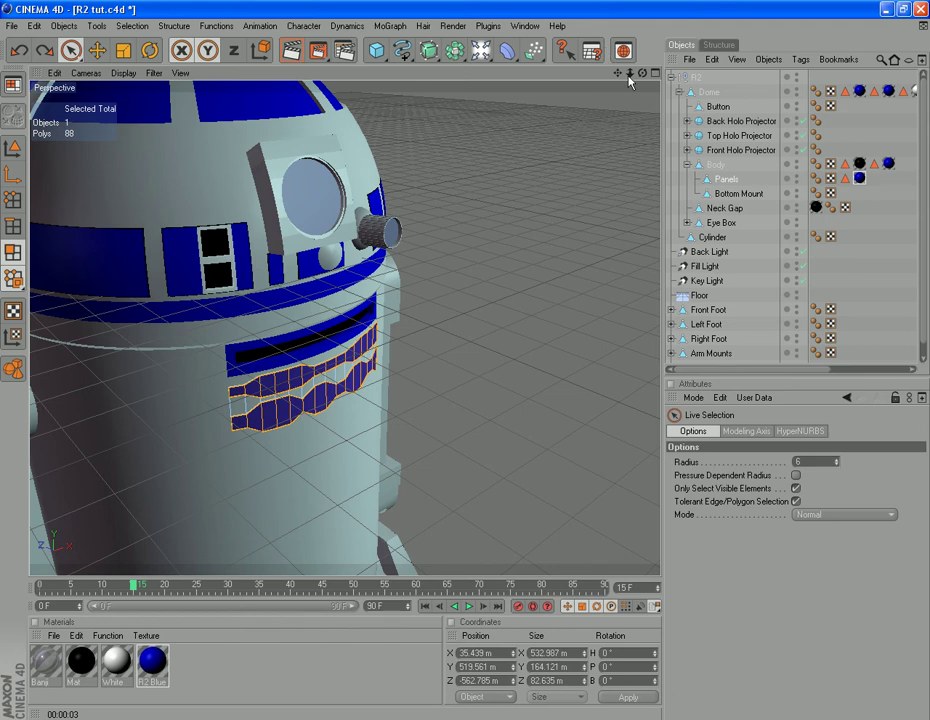
Switch to the Windows Picture and Fax Viewer and examine the body panels in the full front.jpg reference photo.
drag(624, 78, 197, 364)
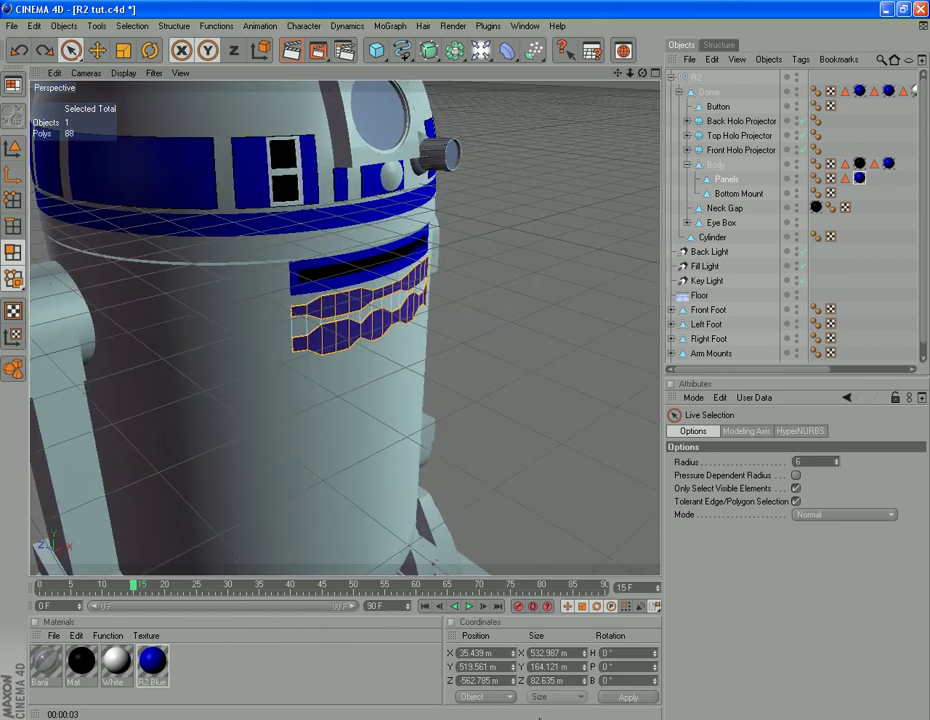
click(540, 719)
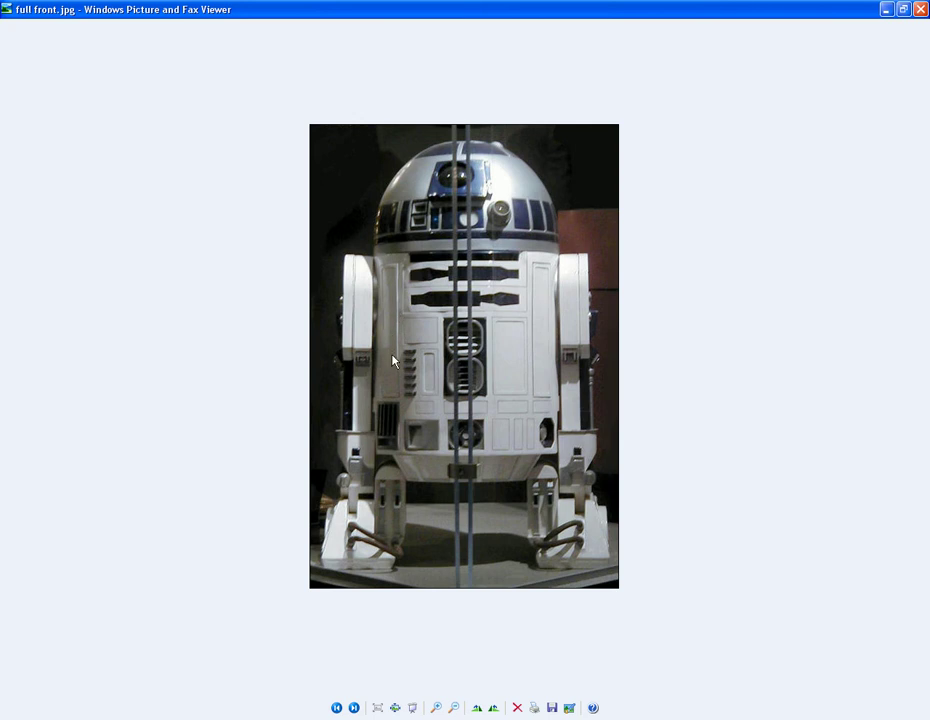